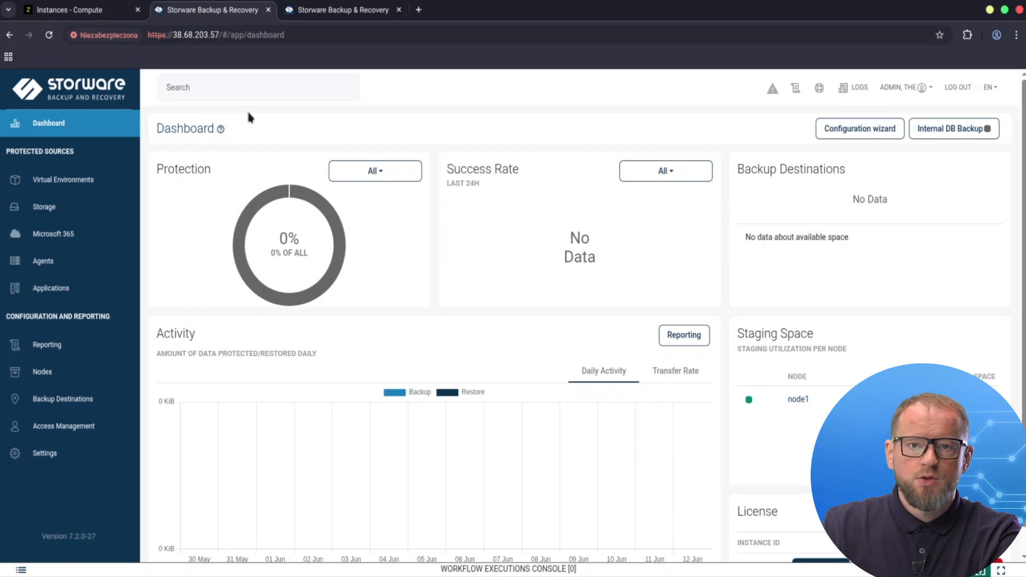
# Step: Start creating a File System (Synthetic) backup destination and name it FS
pyautogui.click(84, 407)
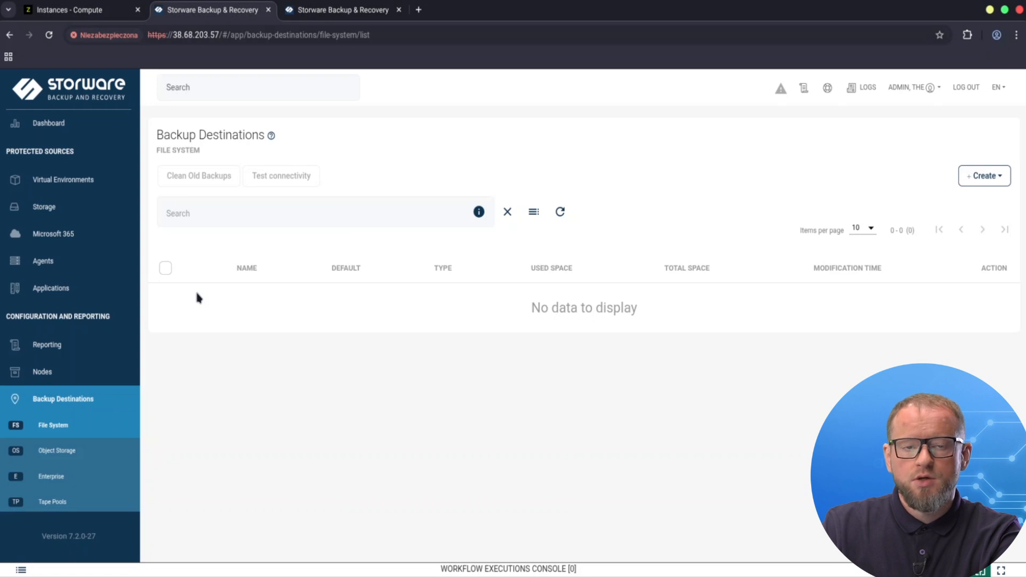
pyautogui.click(987, 179)
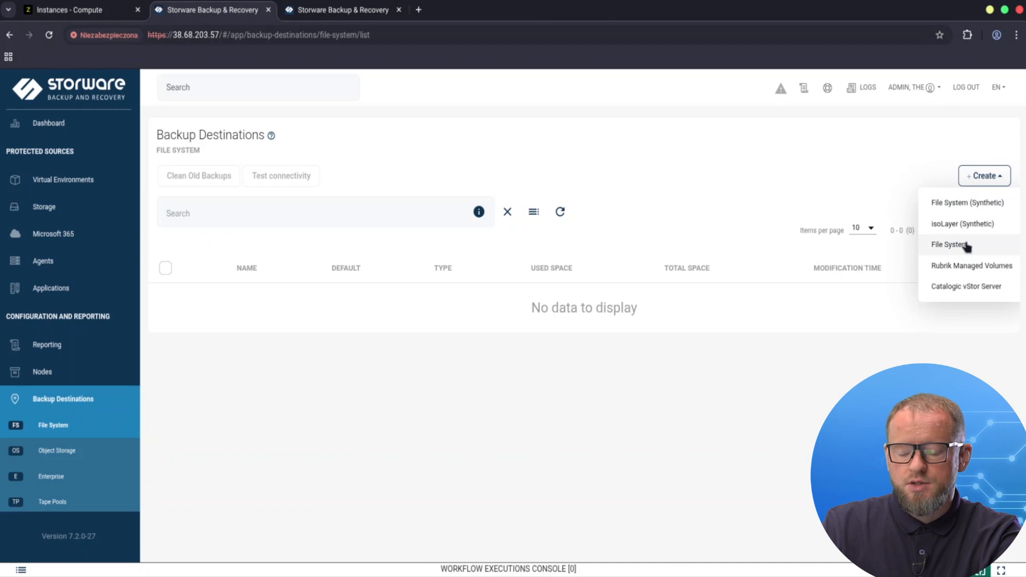
pyautogui.click(962, 212)
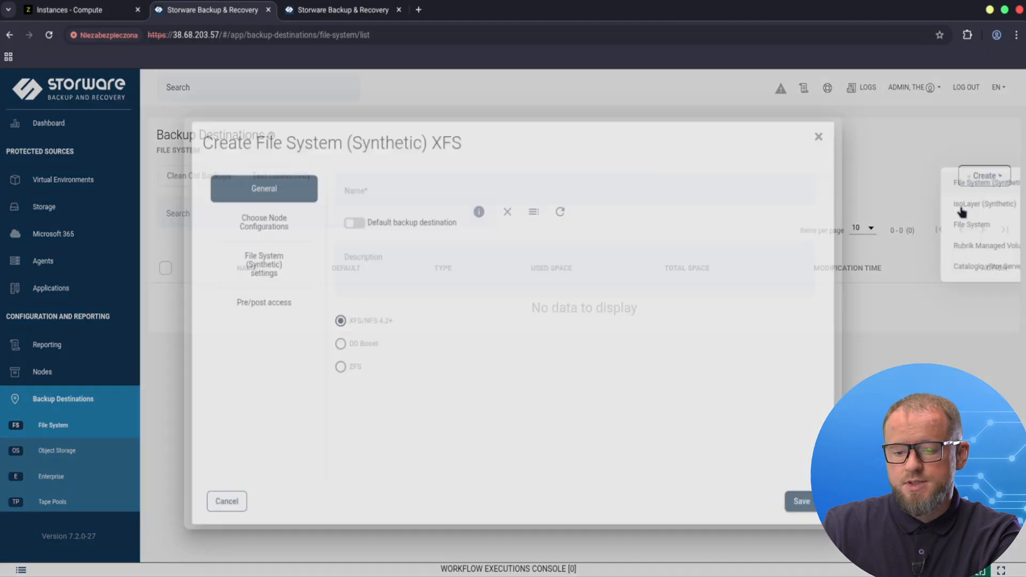
pyautogui.click(419, 180)
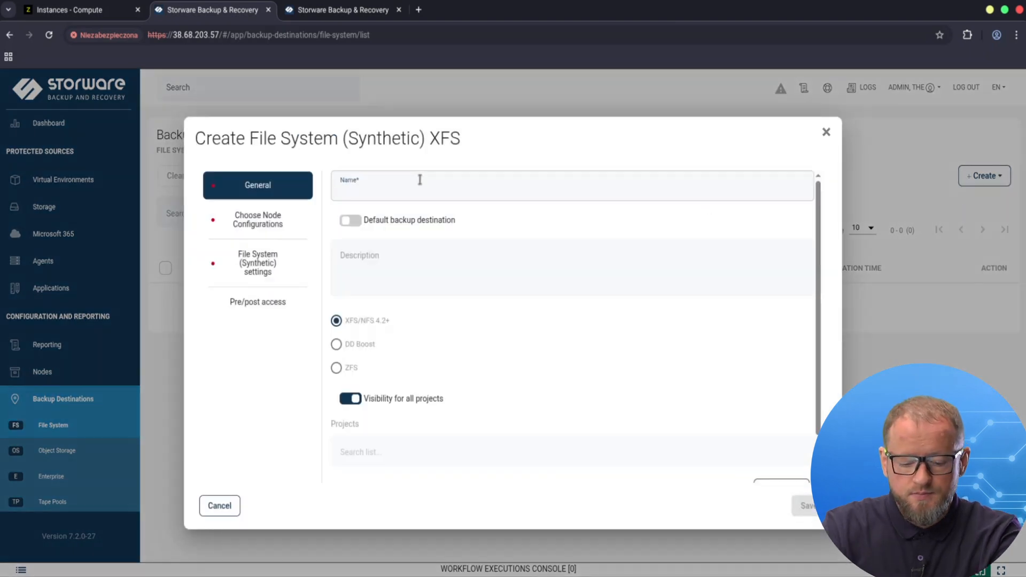
pyautogui.write('FS')
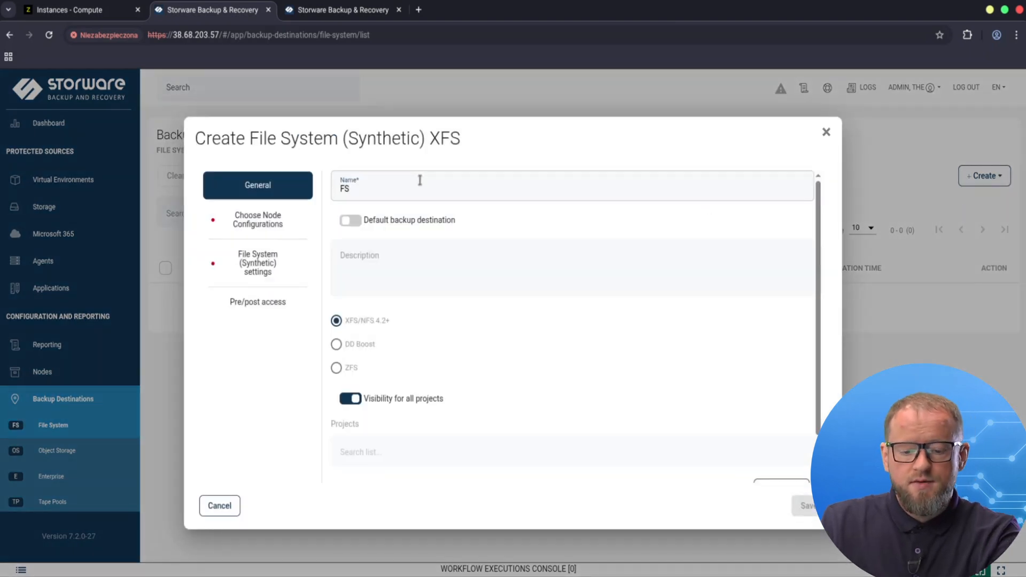
# Step: Assign the Default Config node configuration to the new destination
pyautogui.click(254, 223)
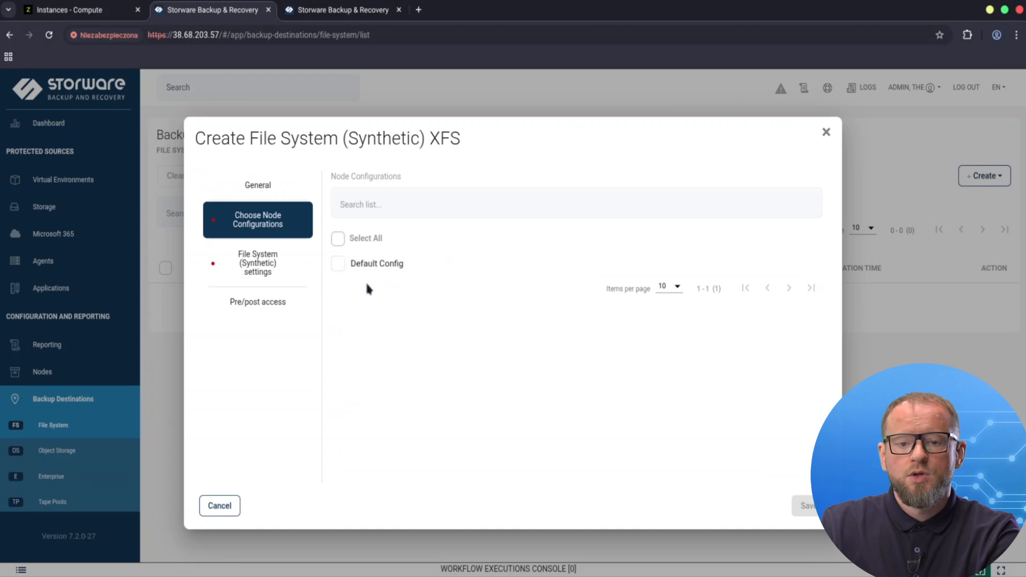
pyautogui.click(382, 269)
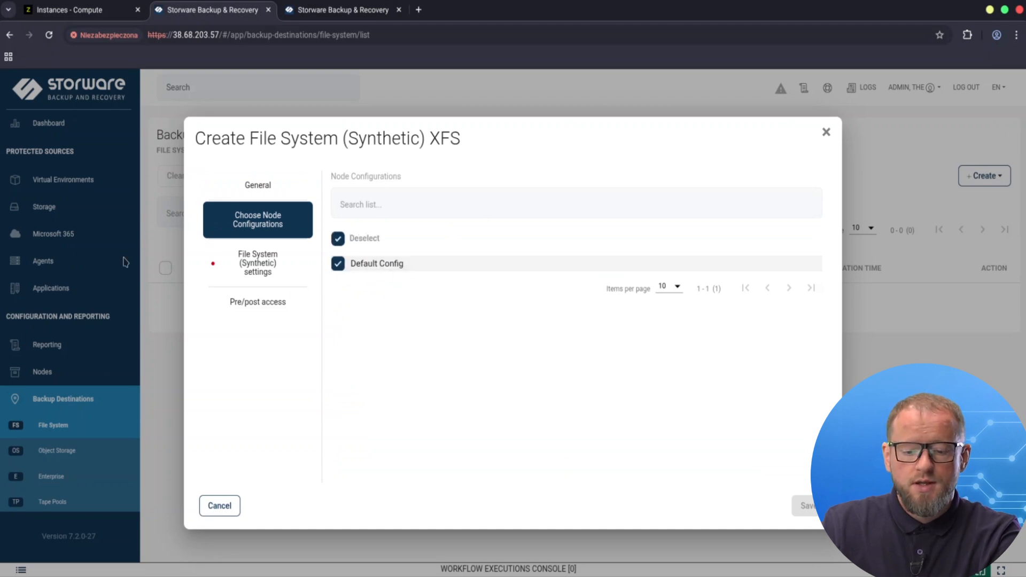
# Step: Set the backup destination path to /vprotect_data/backups in the synthetic file system settings
pyautogui.click(266, 267)
pyautogui.click(418, 204)
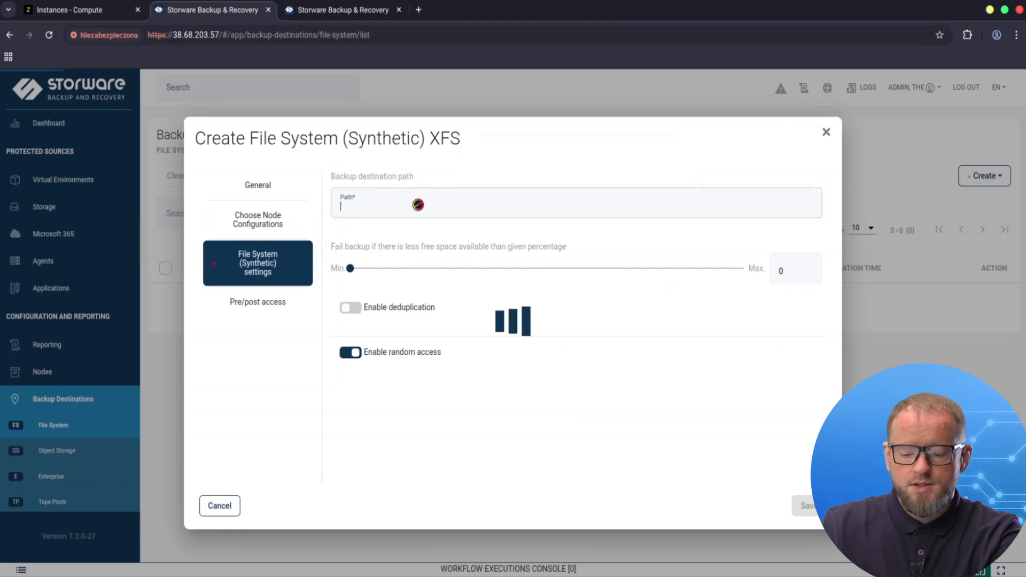
pyautogui.write('/vprotect')
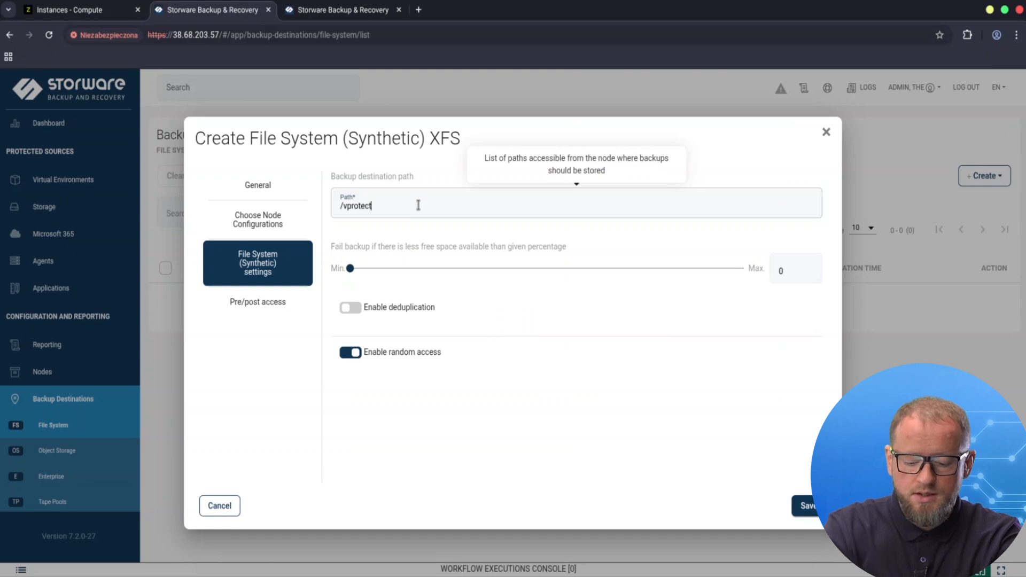
pyautogui.write('_dar')
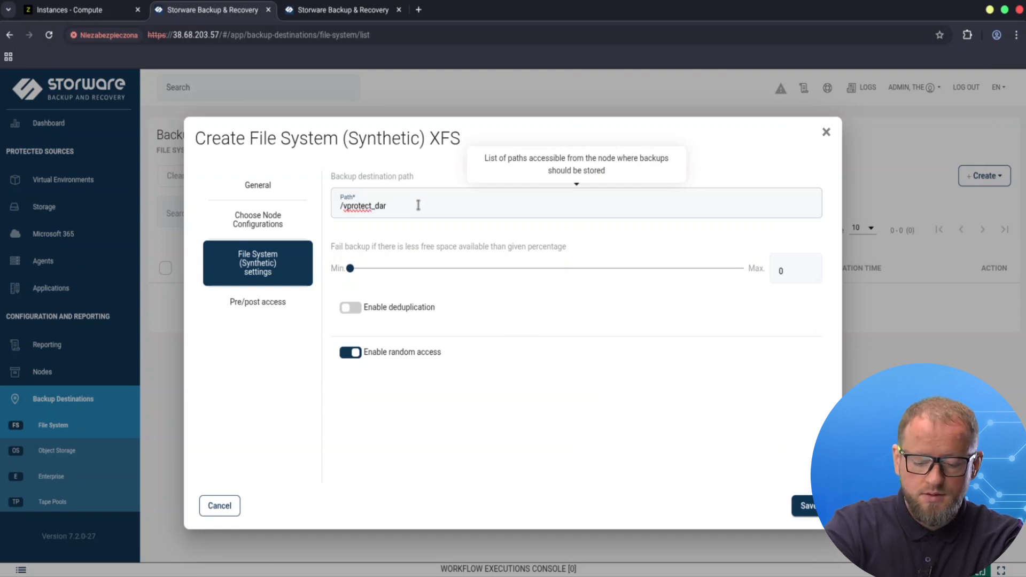
pyautogui.press('BackSpace')
pyautogui.write('ta/')
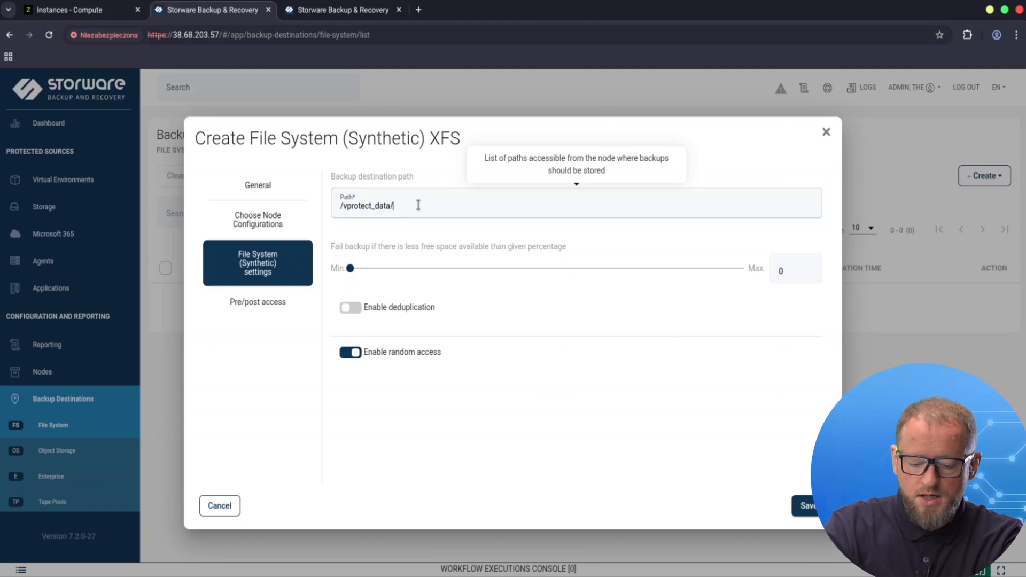
pyautogui.write('backups')
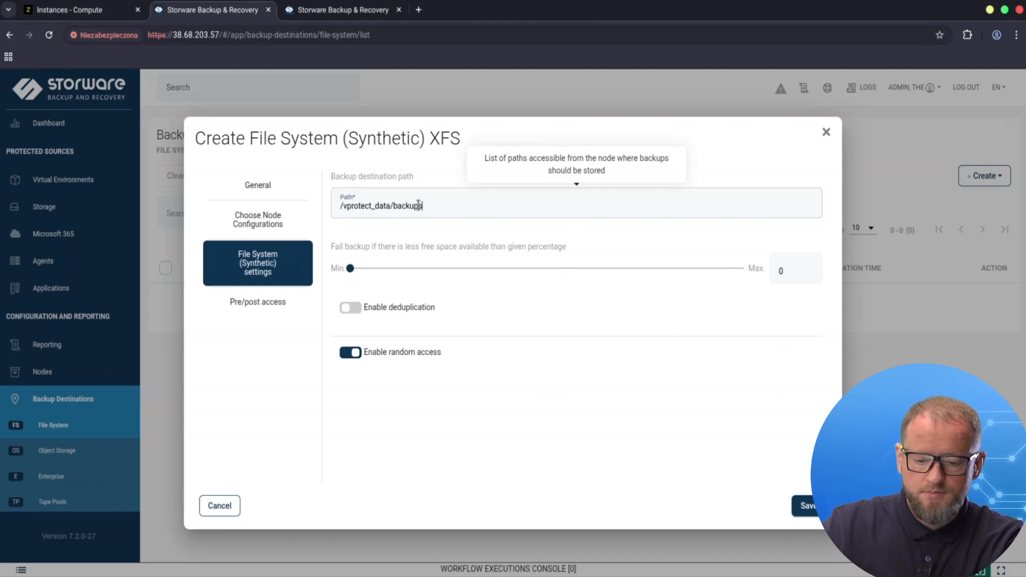
# Step: Save the destination, confirming the path is mounted for read/write access by entering yes
pyautogui.click(809, 513)
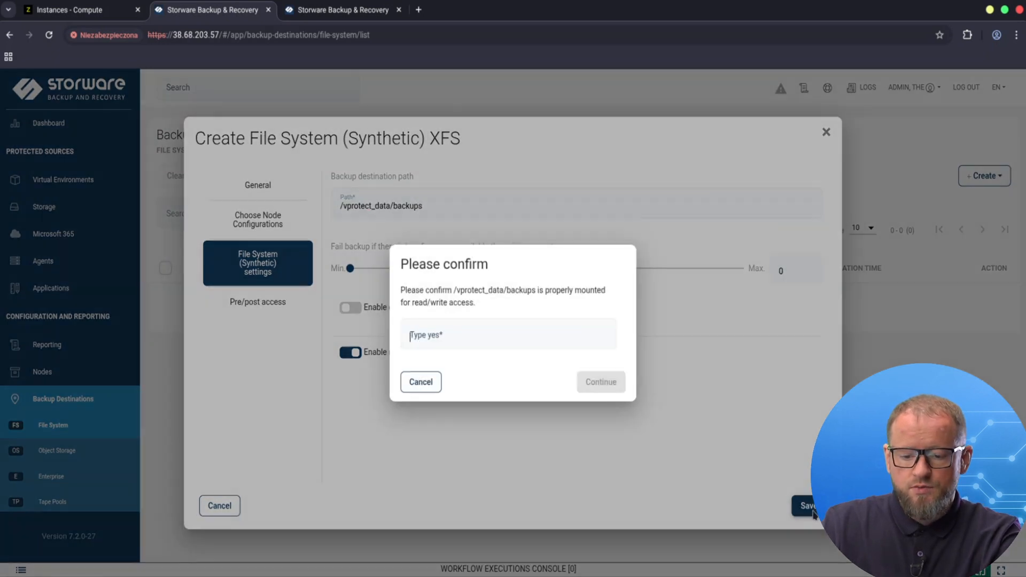
pyautogui.write('yes')
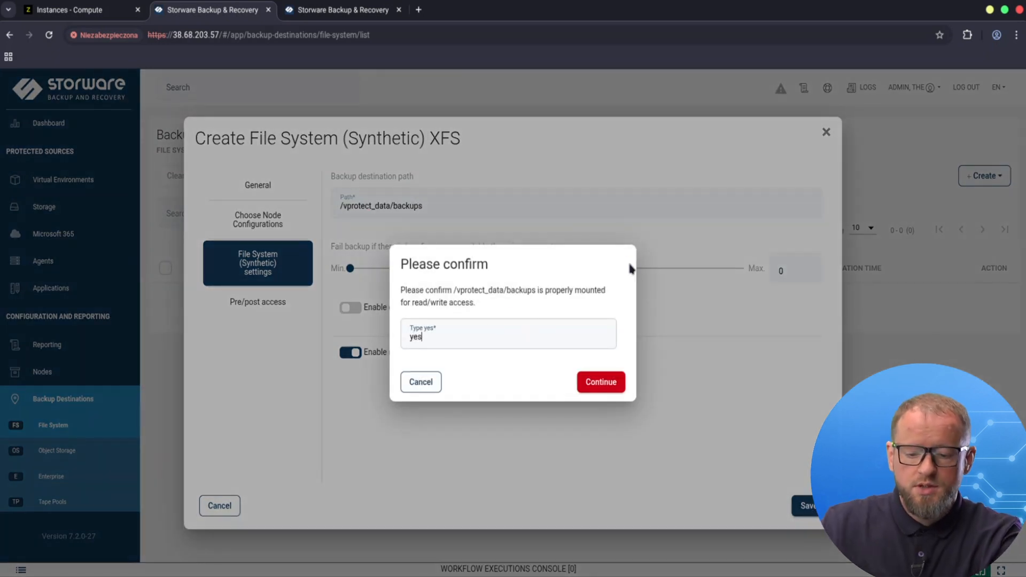
pyautogui.click(600, 381)
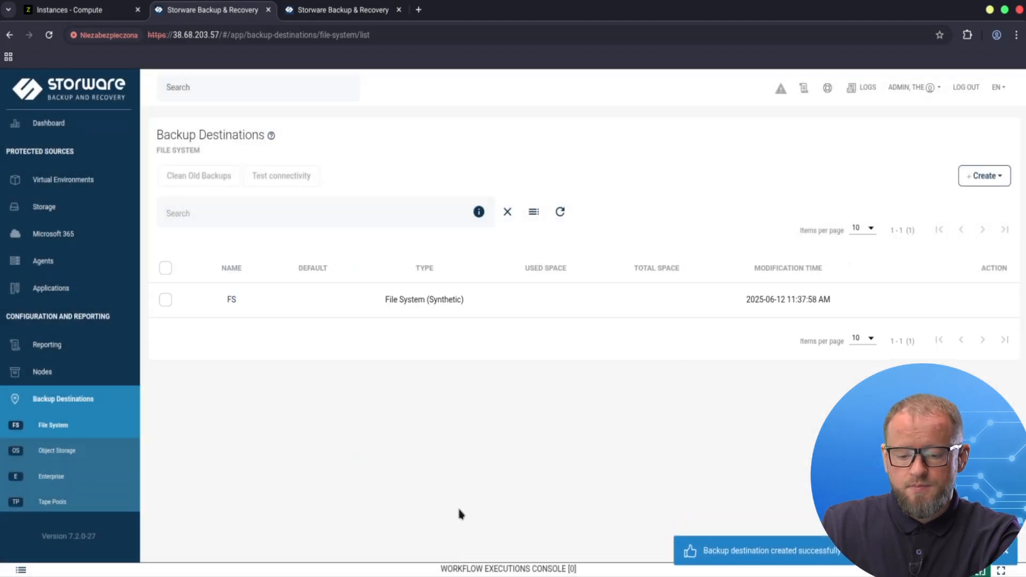
# Step: Check the workflow executions console for the backup destination initialization task
pyautogui.click(548, 568)
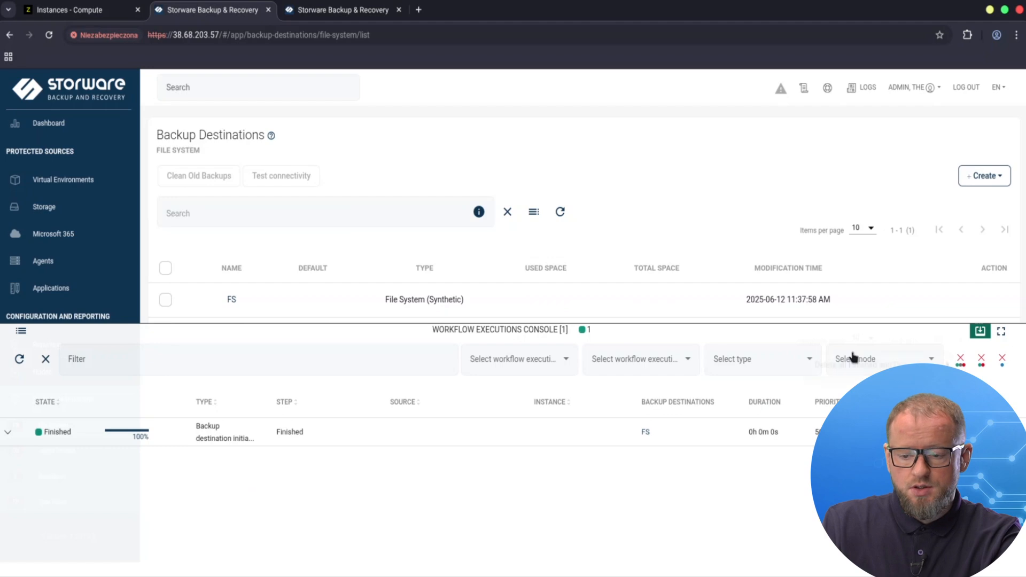
pyautogui.click(981, 332)
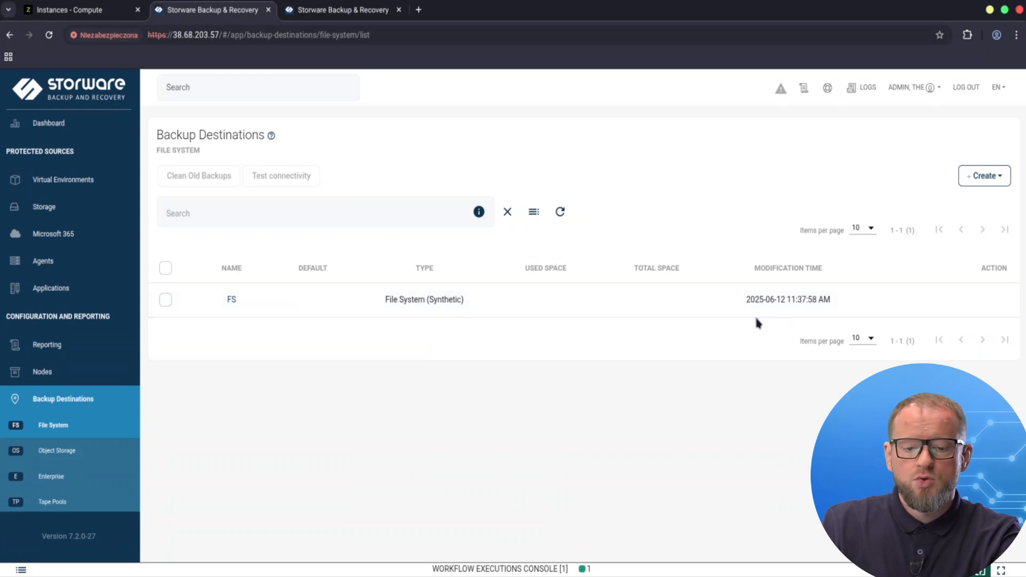
# Step: Open the form for adding a new virtualization provider and pick the provider type
pyautogui.click(68, 182)
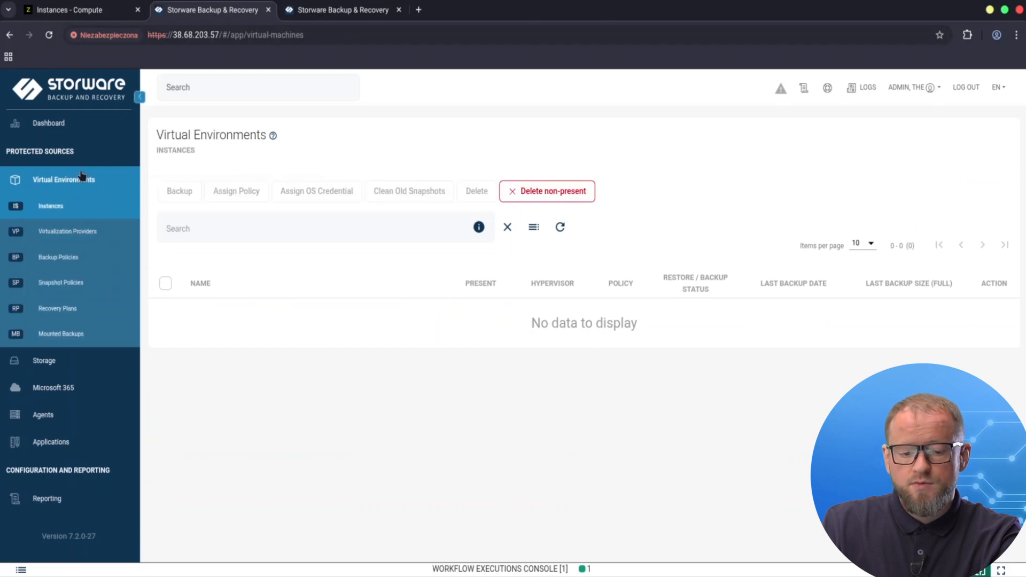
pyautogui.click(82, 234)
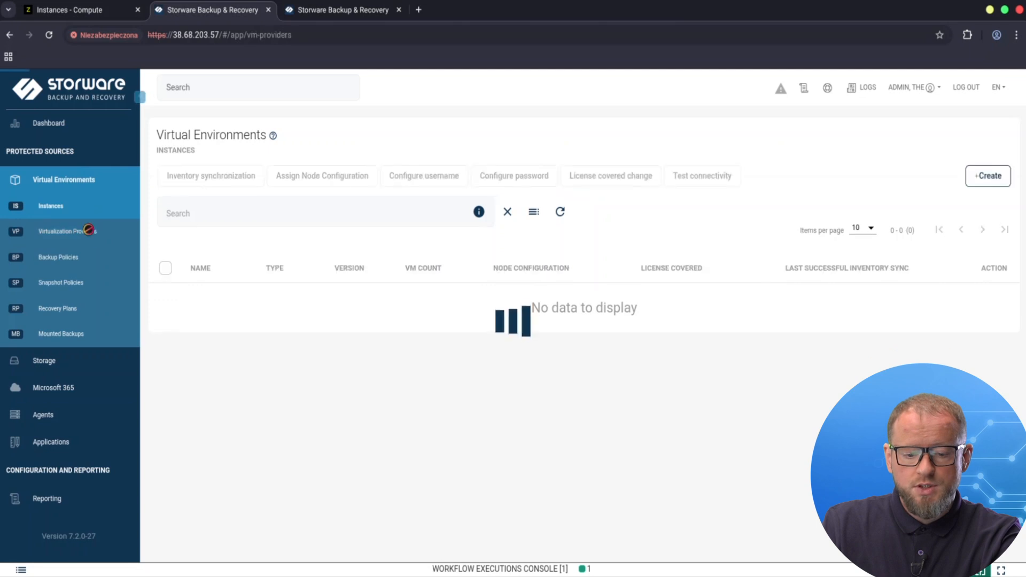
pyautogui.click(989, 179)
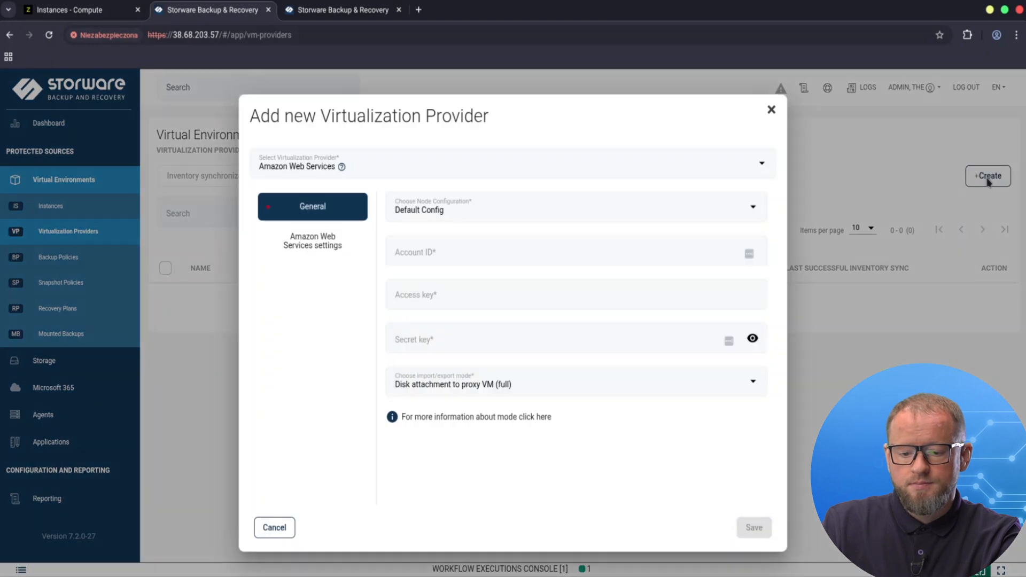
pyautogui.click(460, 166)
pyautogui.scroll(-10, 459, 238)
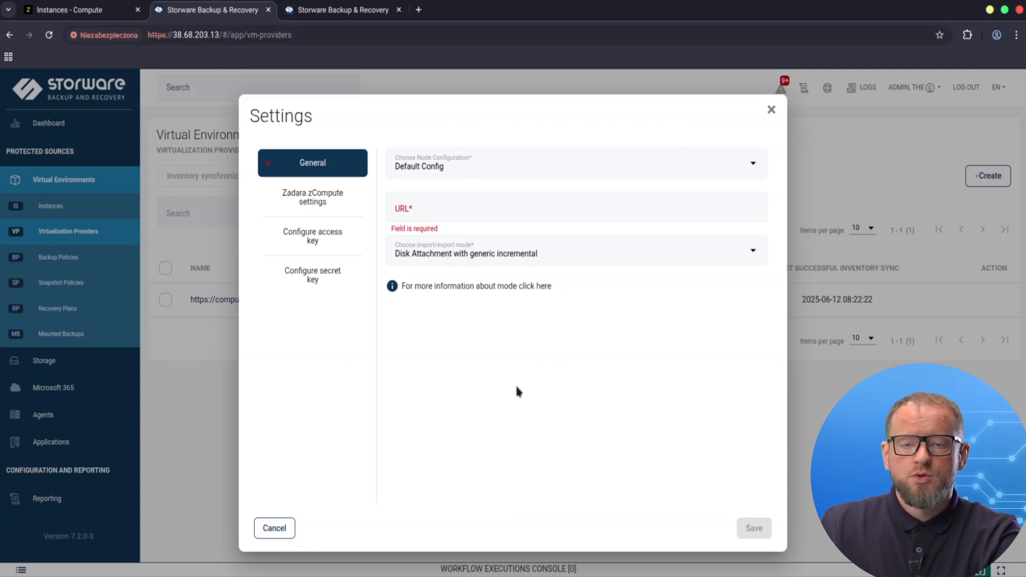
pyautogui.click(460, 209)
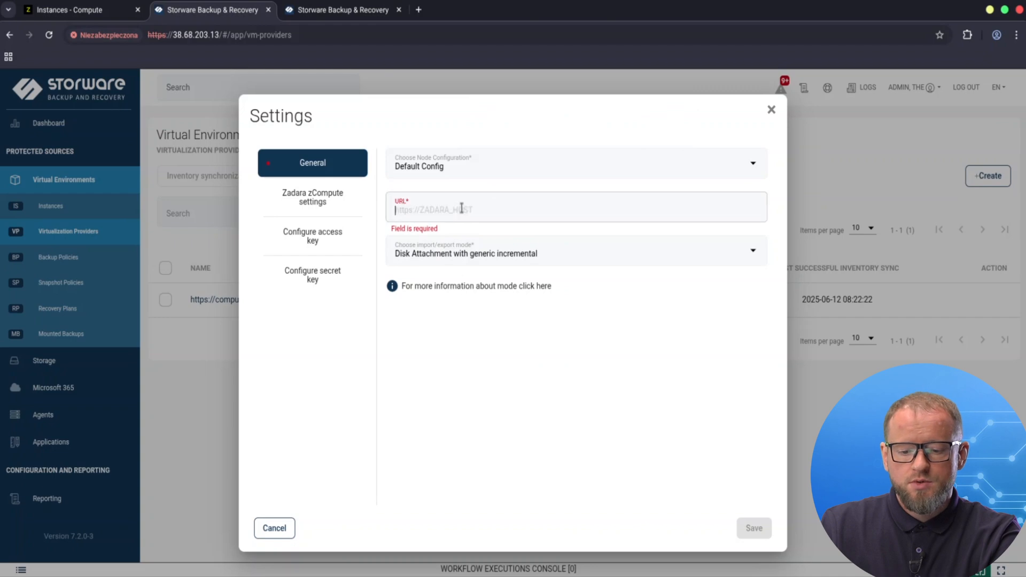
pyautogui.write('https://compute-us-east-101.zadara.com/')
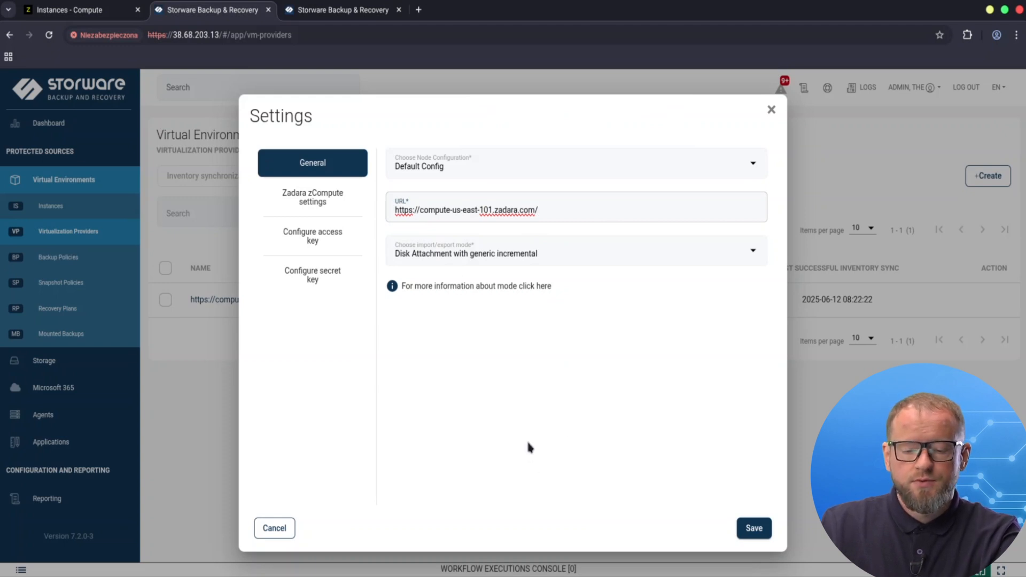
# Step: Review the zCompute settings, then paste the access key into both access key fields
pyautogui.moveTo(515, 167)
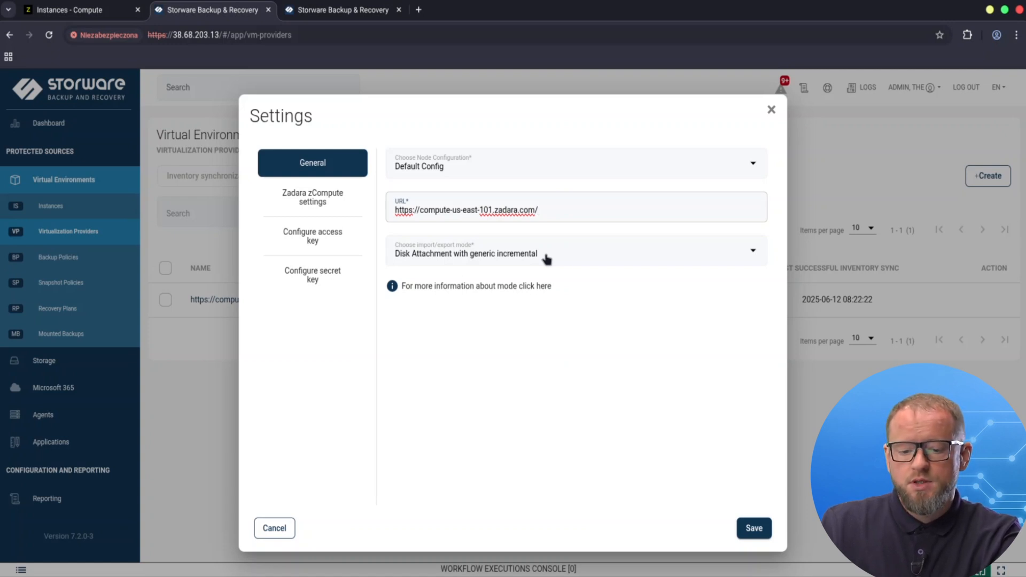
pyautogui.click(314, 198)
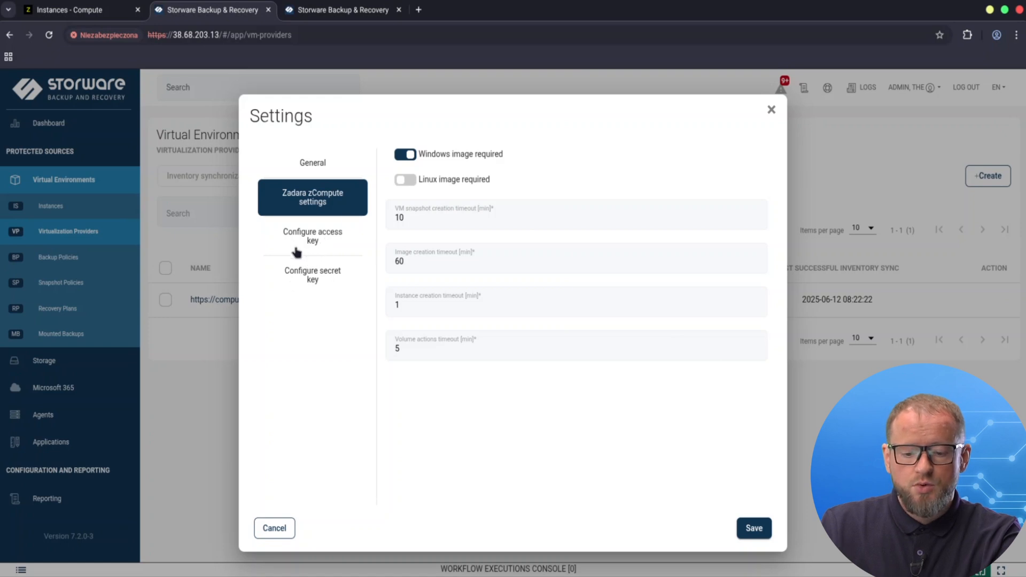
pyautogui.click(321, 239)
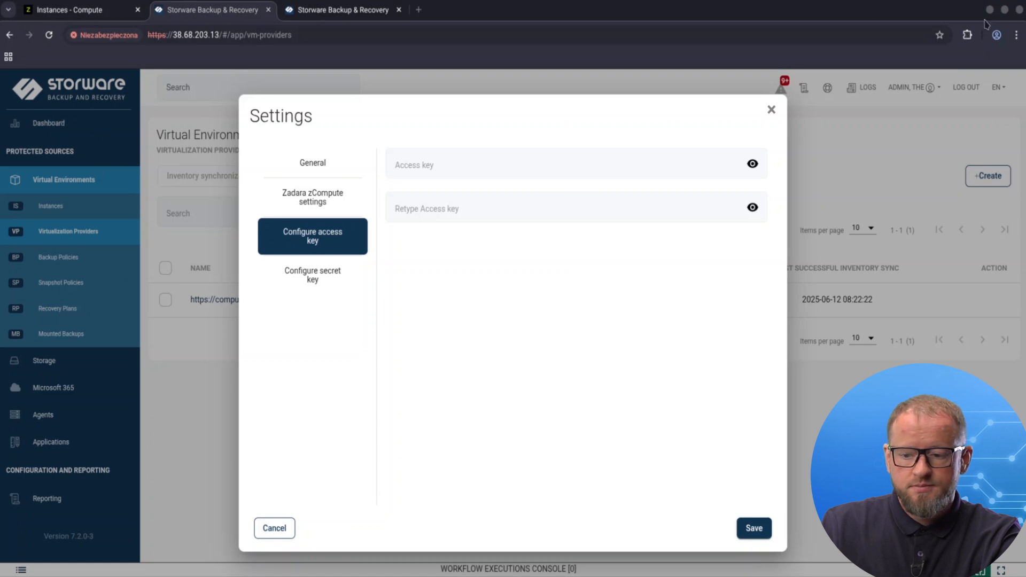
pyautogui.click(442, 167)
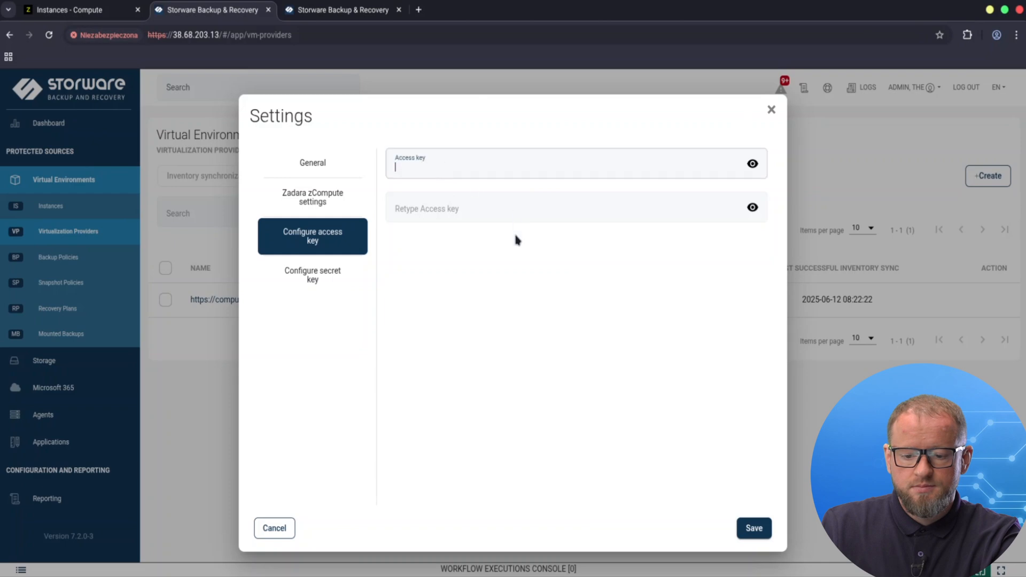
pyautogui.hotkey('ctrl', 'v')
pyautogui.click(414, 206)
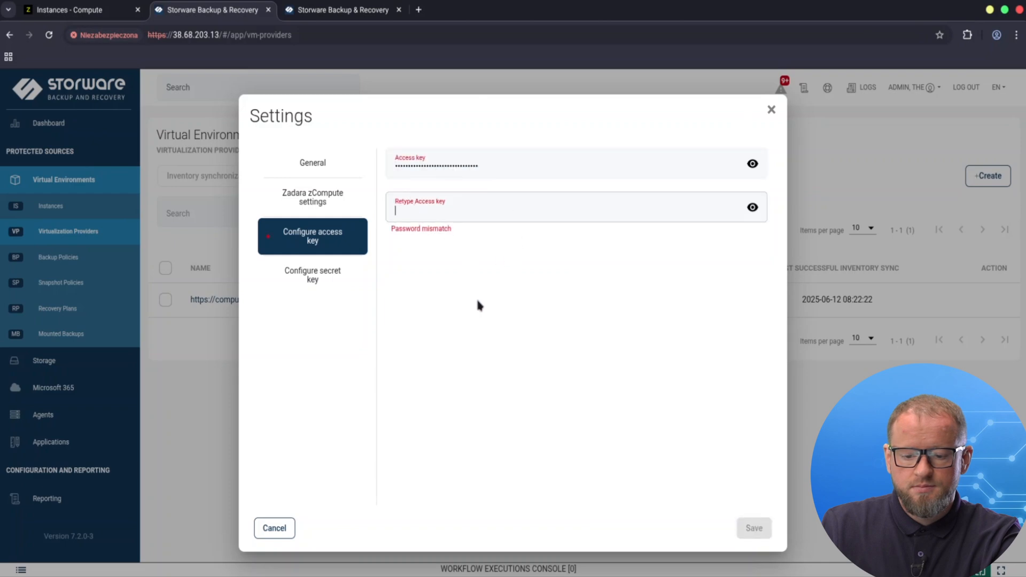
pyautogui.hotkey('ctrl', 'v')
pyautogui.press('super+Tab')
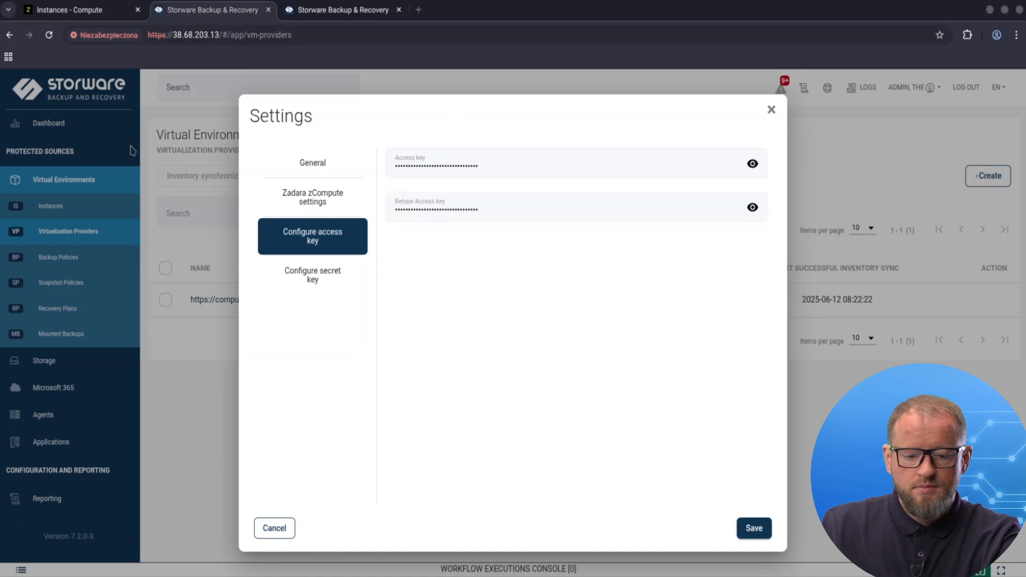
pyautogui.click(988, 16)
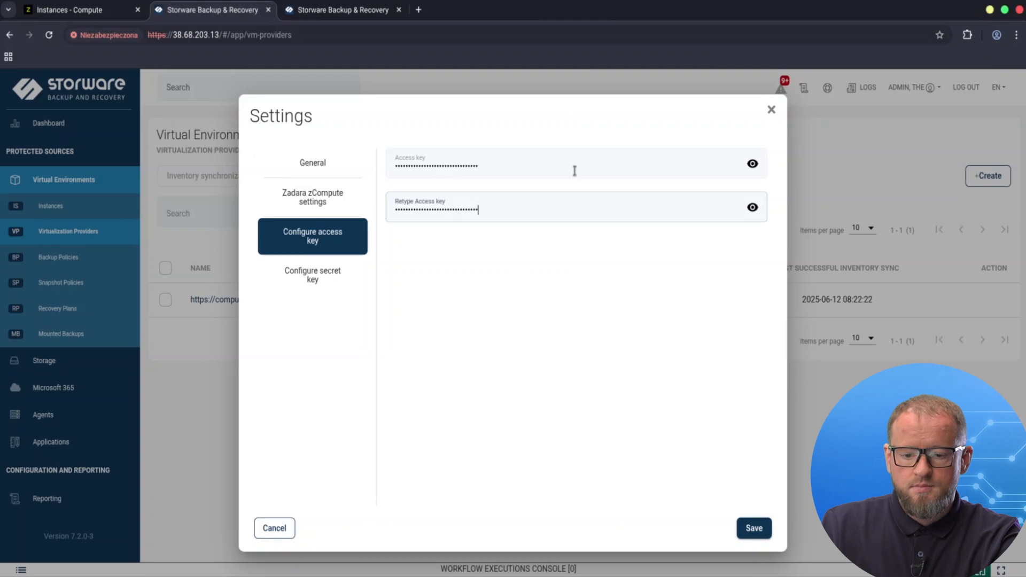
# Step: Paste the secret key into both secret key fields and save the provider settings
pyautogui.click(305, 278)
pyautogui.click(473, 160)
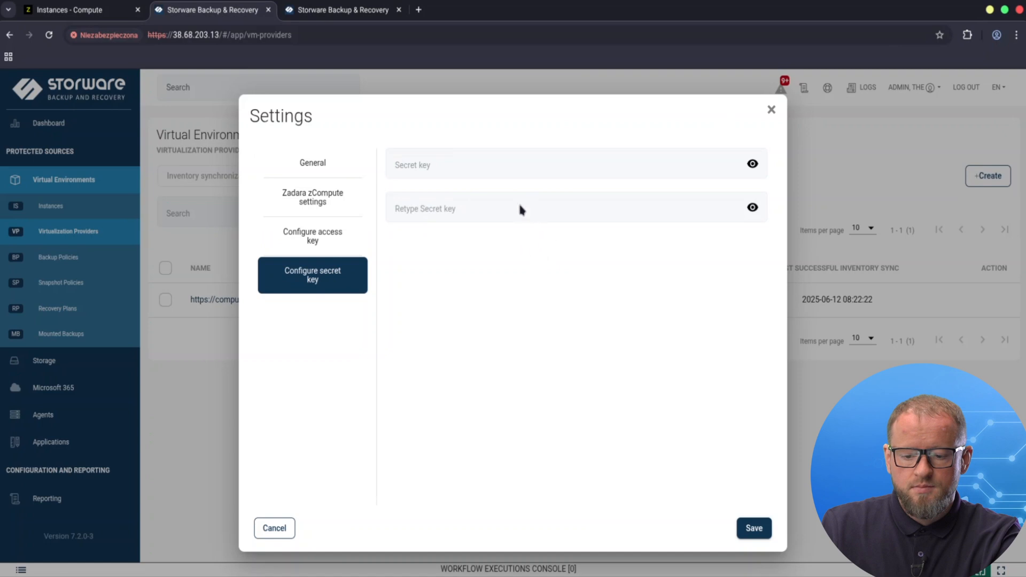
pyautogui.click(439, 162)
pyautogui.hotkey('ctrl', 'v')
pyautogui.click(420, 211)
pyautogui.hotkey('ctrl', 'v')
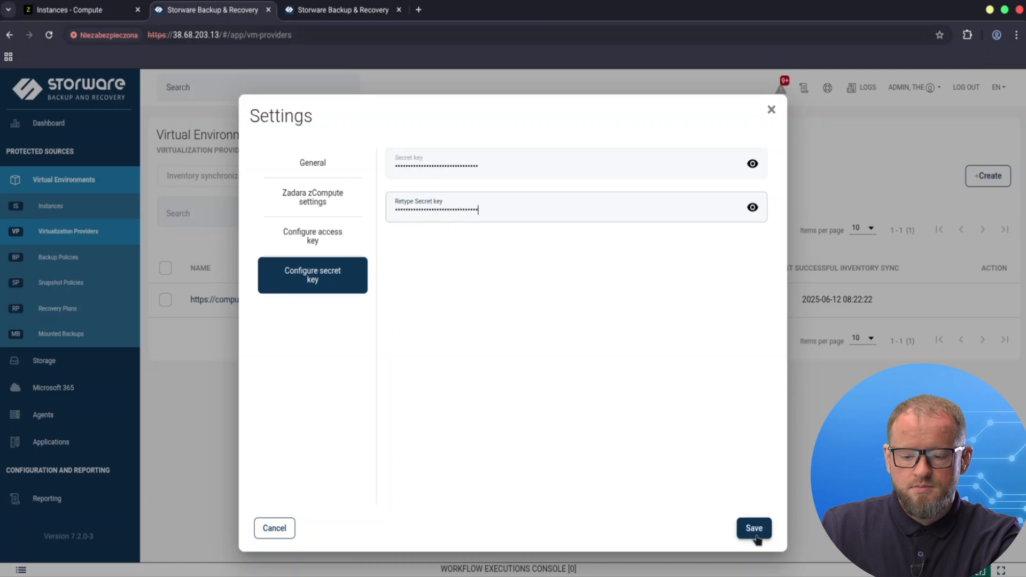
pyautogui.click(756, 535)
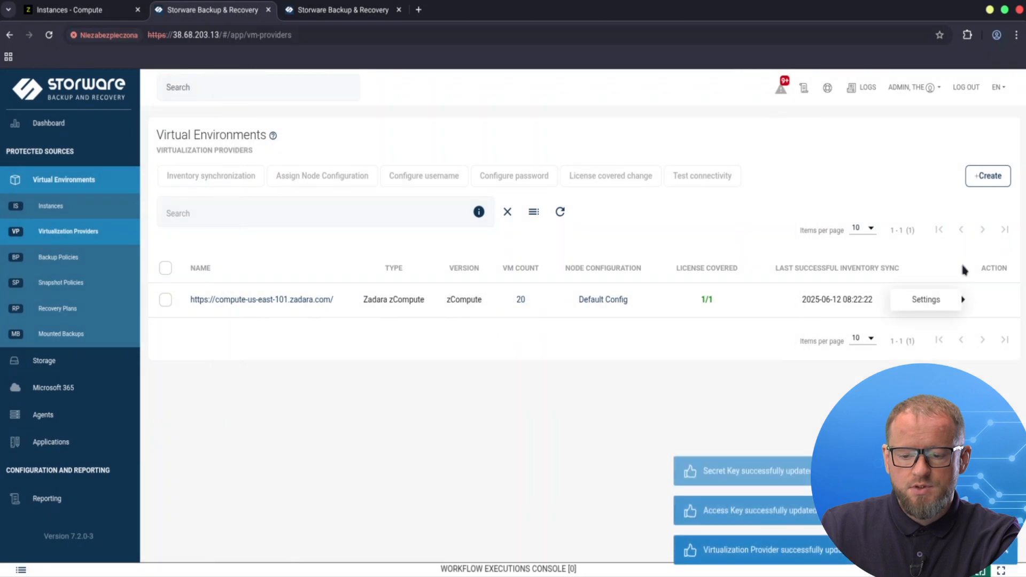
# Step: Run inventory synchronization for the Zadara zCompute provider
pyautogui.moveTo(956, 300)
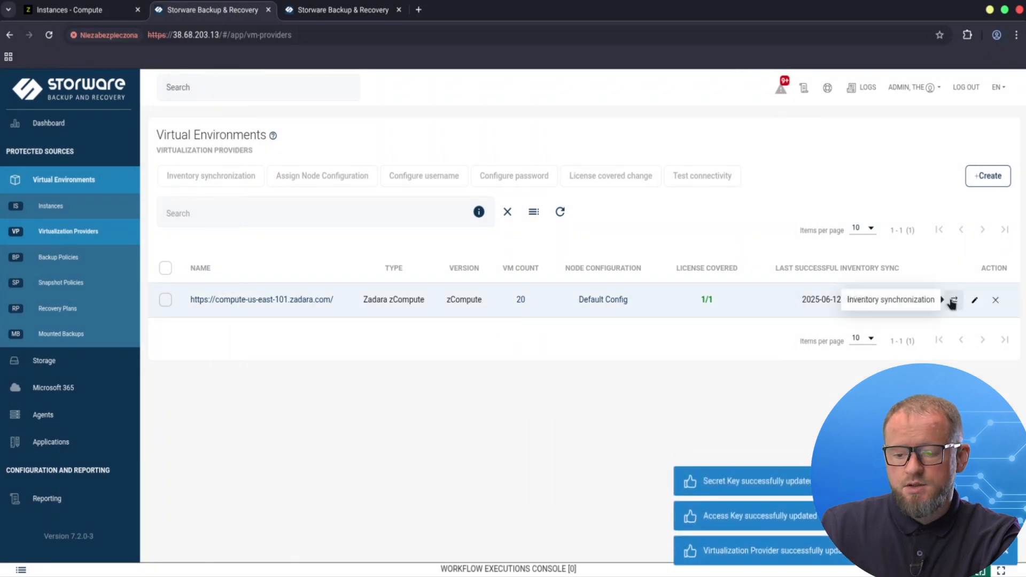
pyautogui.click(952, 301)
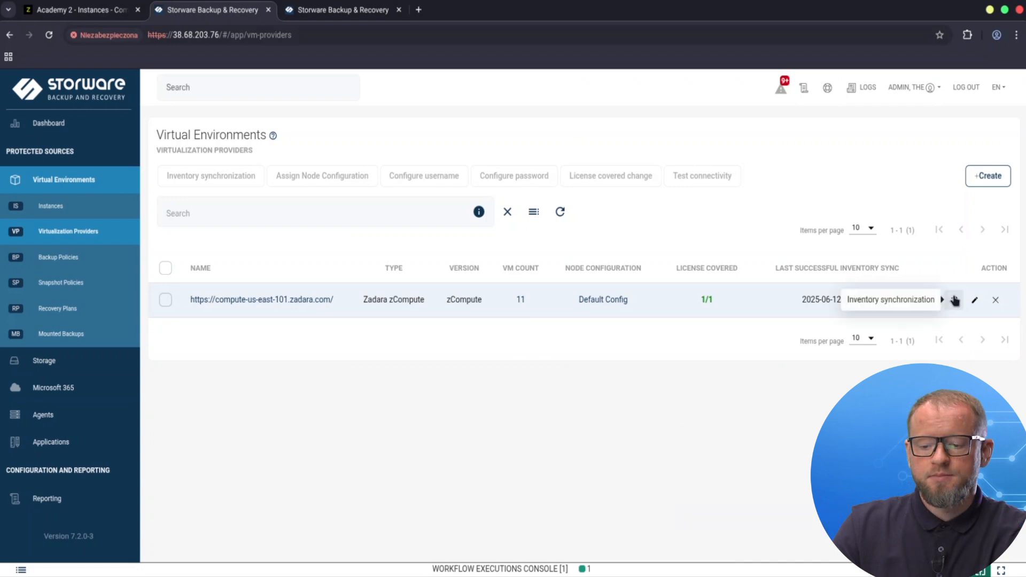
# Step: Resynchronize the Zadara zCompute provider inventory and check the workflow executions console
pyautogui.click(952, 301)
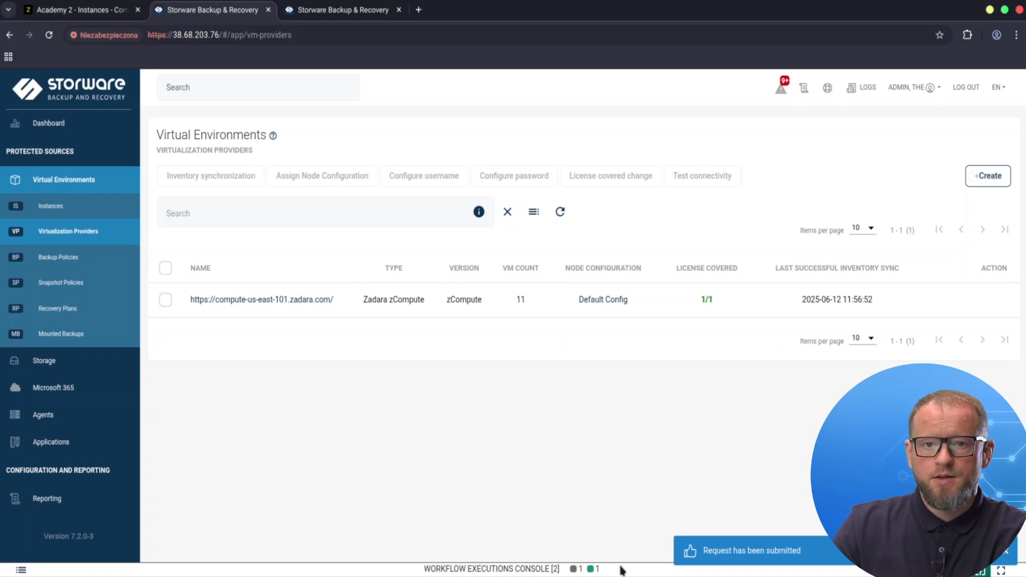
pyautogui.click(621, 570)
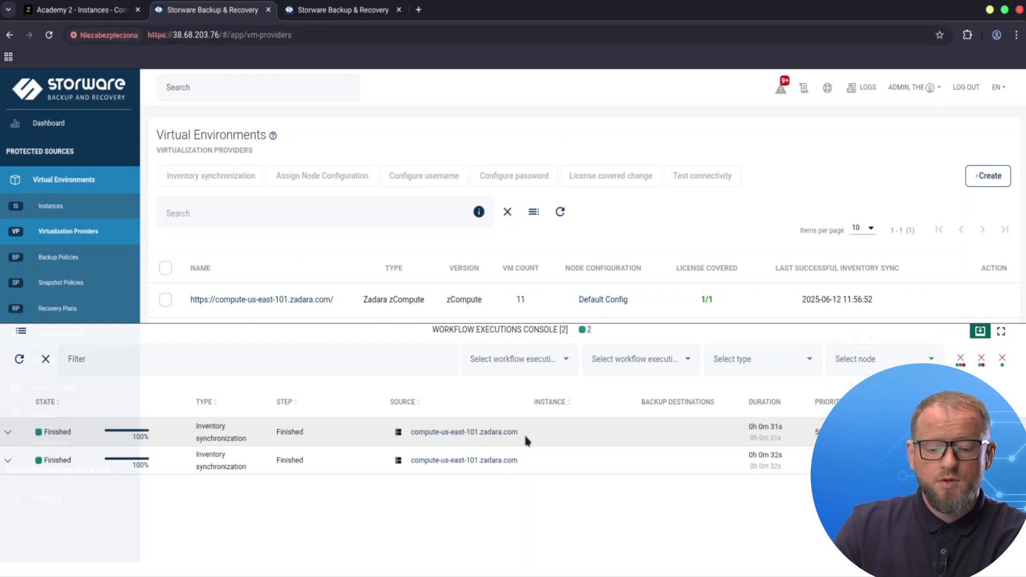
pyautogui.click(980, 332)
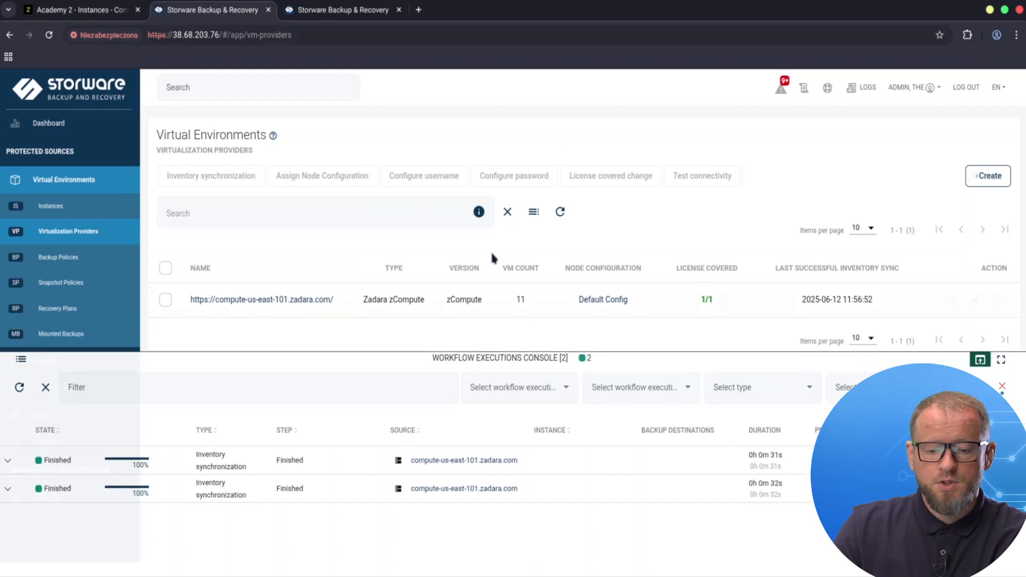
# Step: Start creating a new virtual environment backup policy named Academy
pyautogui.click(54, 213)
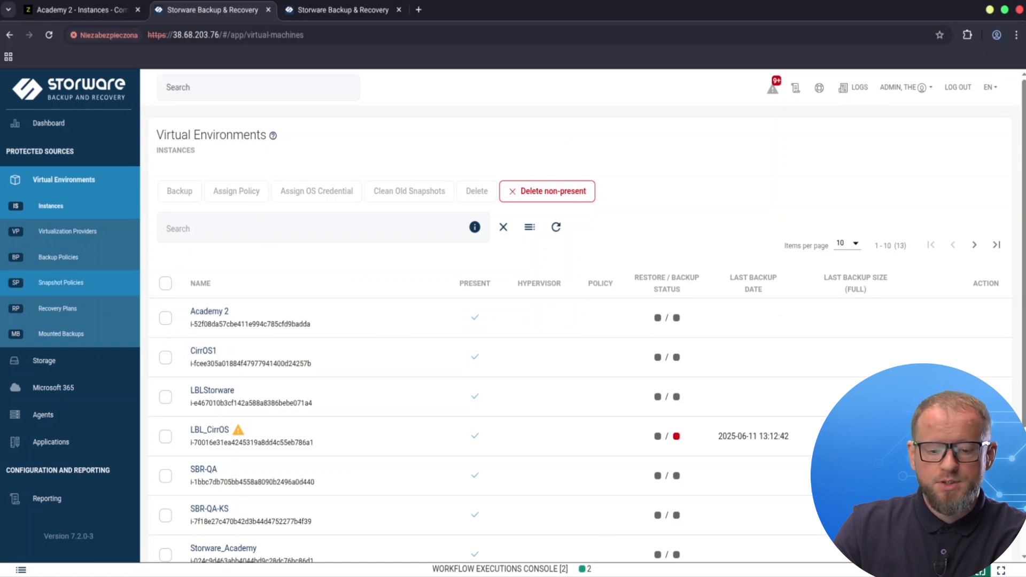
pyautogui.click(74, 263)
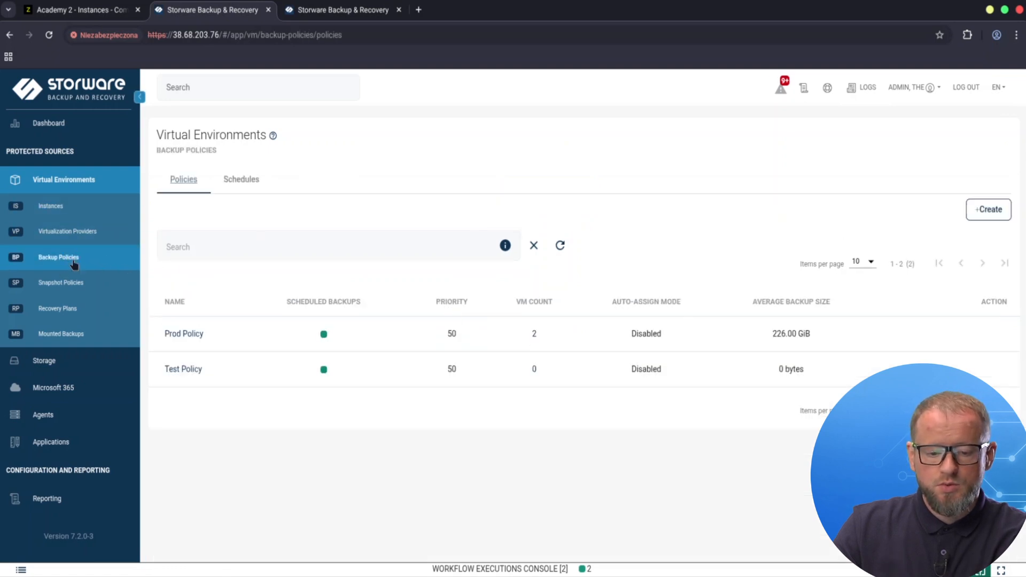
pyautogui.click(985, 215)
pyautogui.click(360, 167)
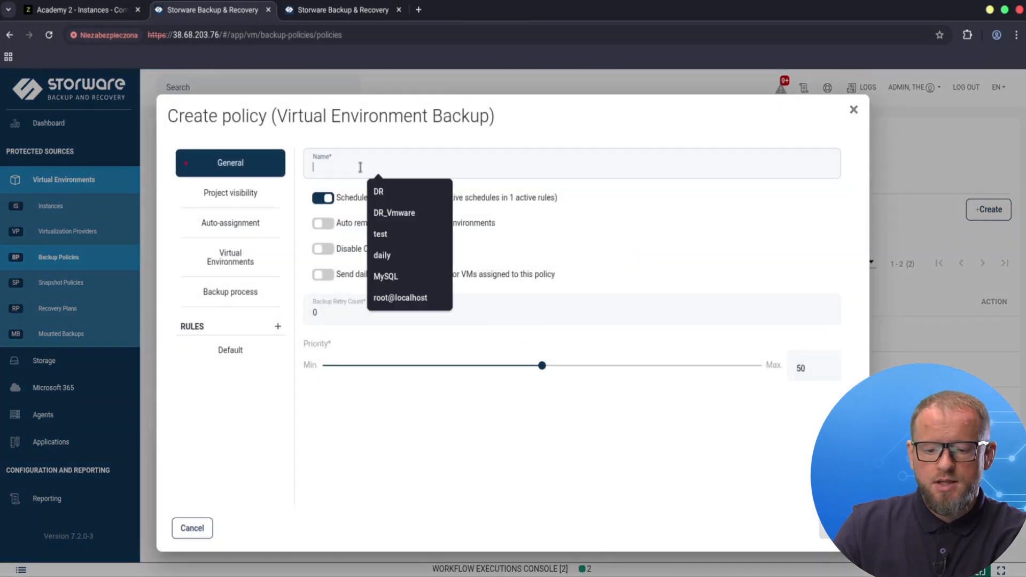
pyautogui.write('Adade')
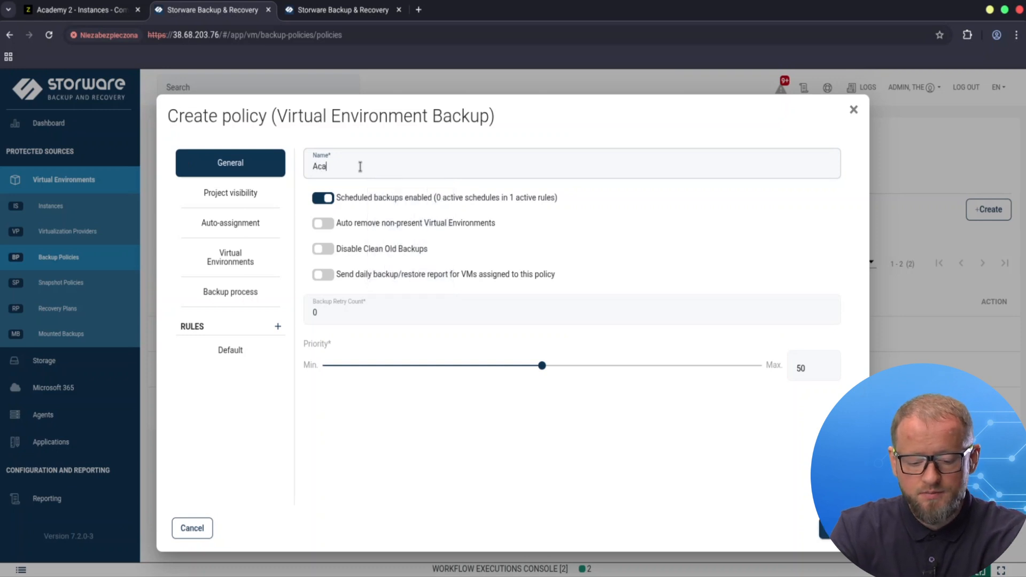
pyautogui.write('my')
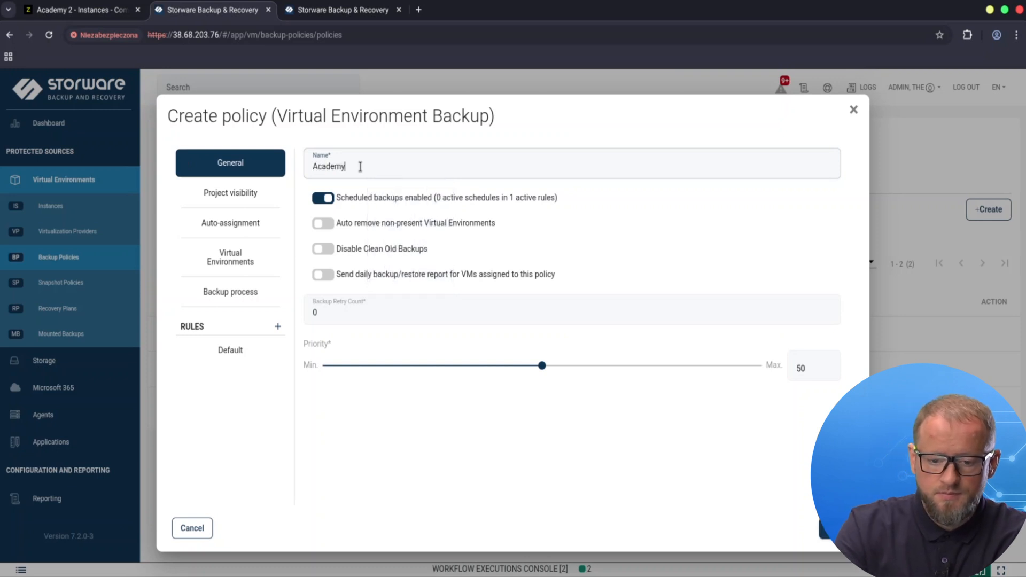
# Step: Review the policy's project visibility and auto-assignment, then add the LBL_CirrOS instance to the policy
pyautogui.click(235, 198)
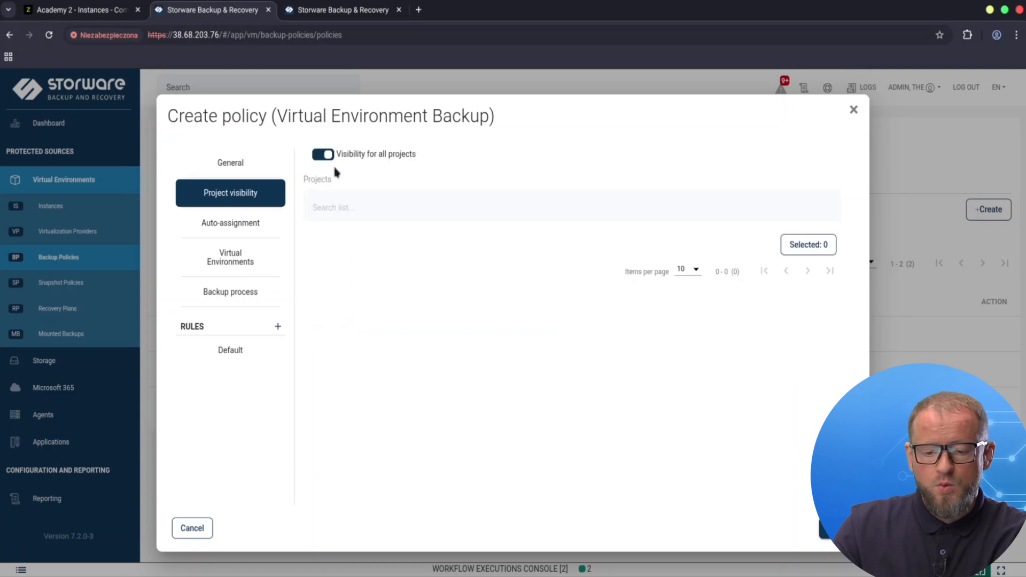
pyautogui.click(242, 228)
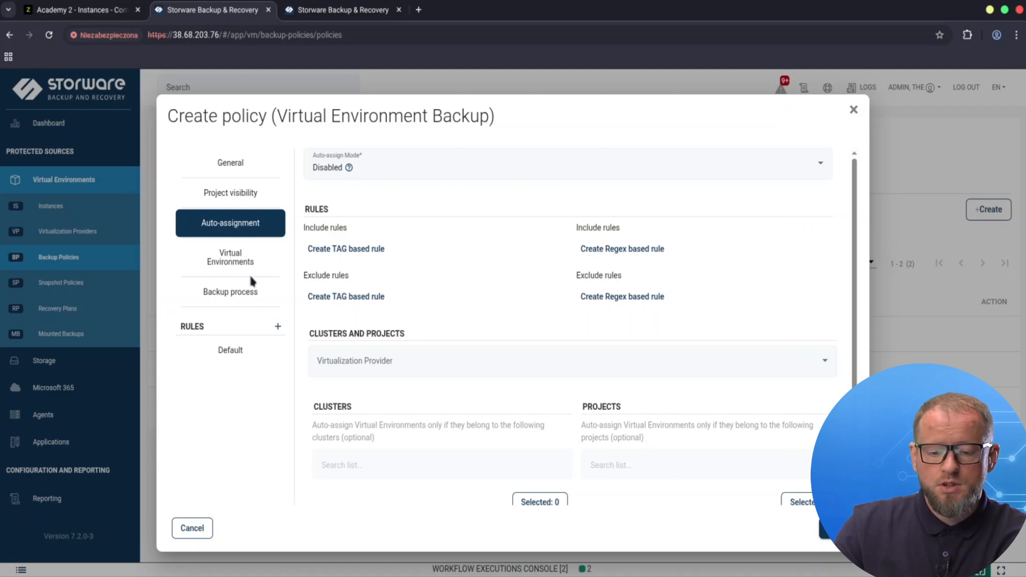
pyautogui.click(241, 261)
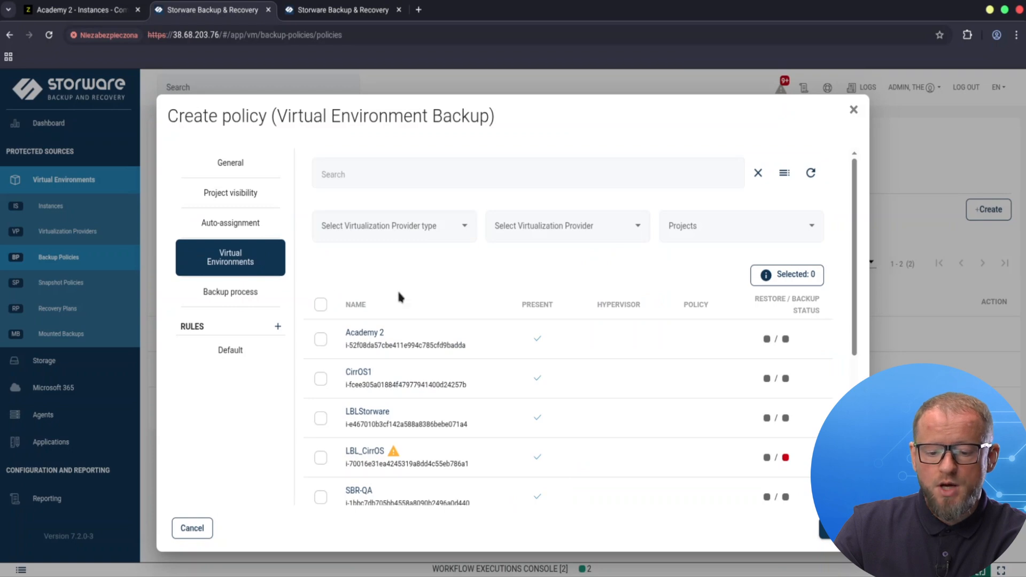
pyautogui.scroll(-2, 531, 384)
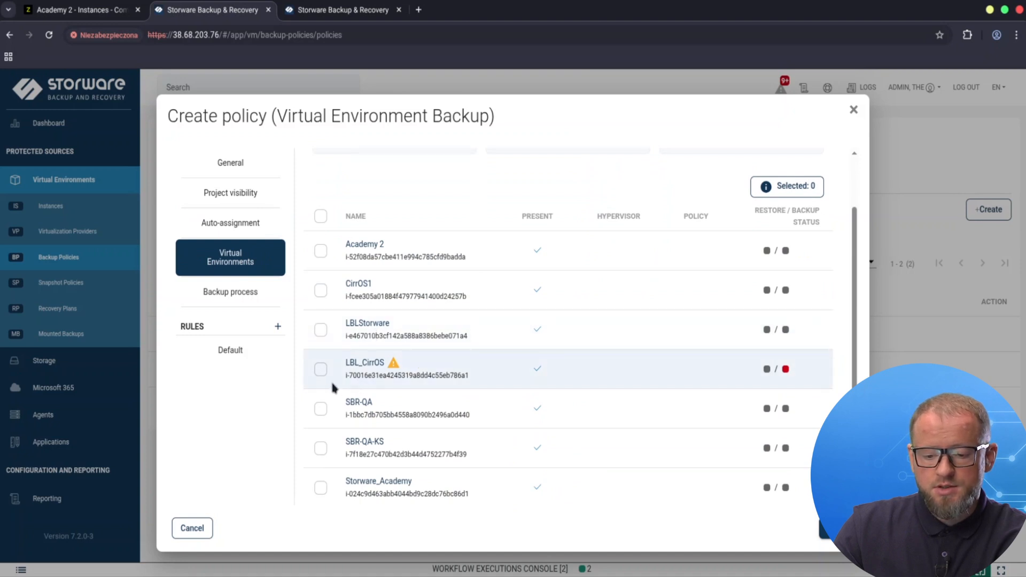
pyautogui.click(320, 370)
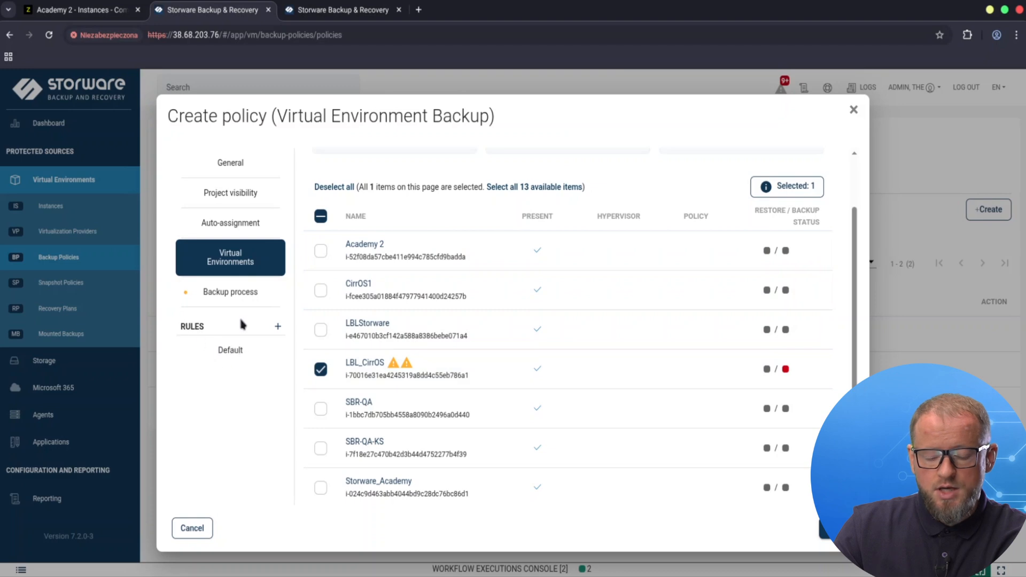
# Step: In the Default rule, set the backup destination to FS (File System (Synthetic)) and turn off limiting the number of versions
pyautogui.click(238, 351)
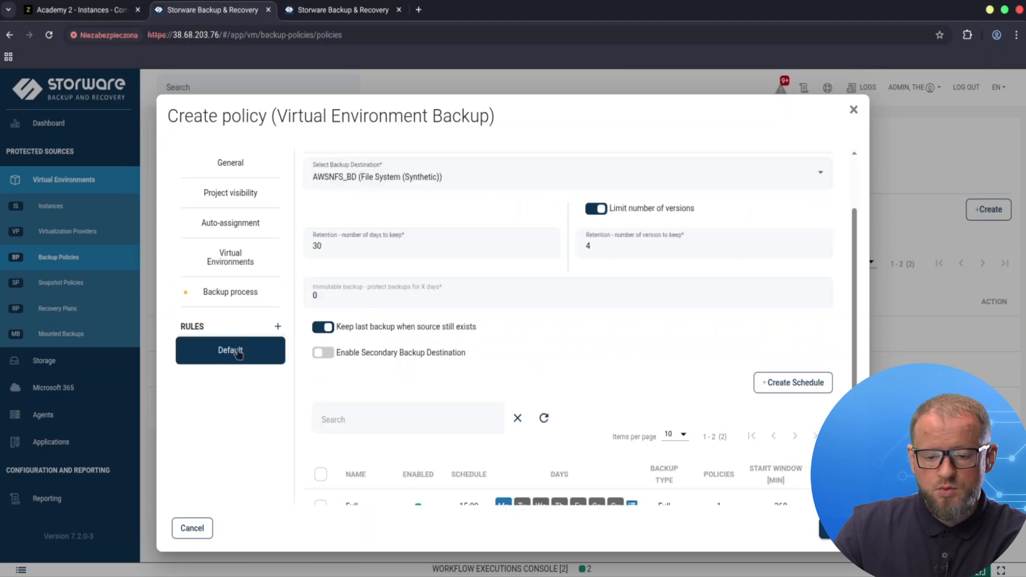
pyautogui.scroll(2, 602, 284)
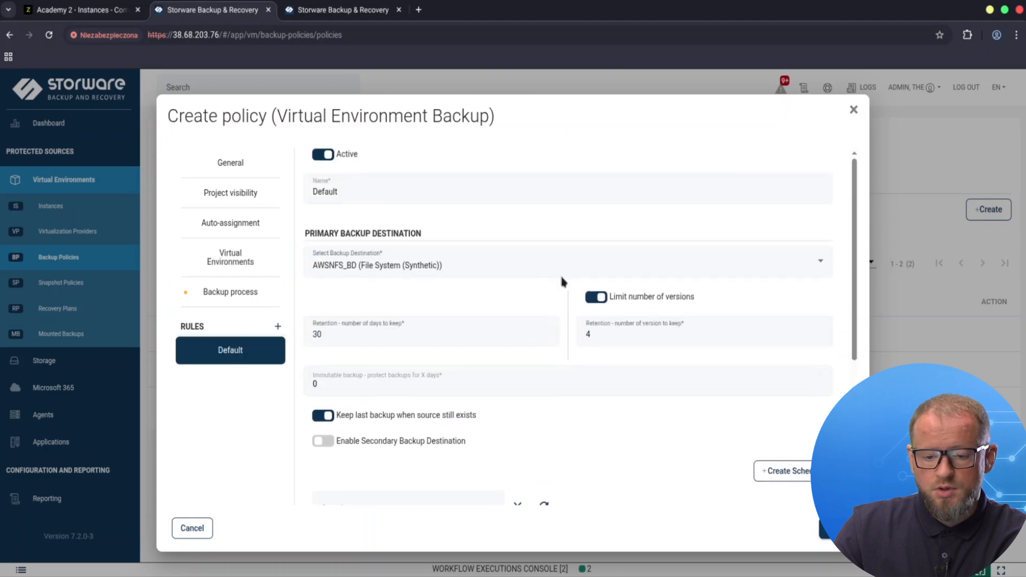
pyautogui.click(524, 266)
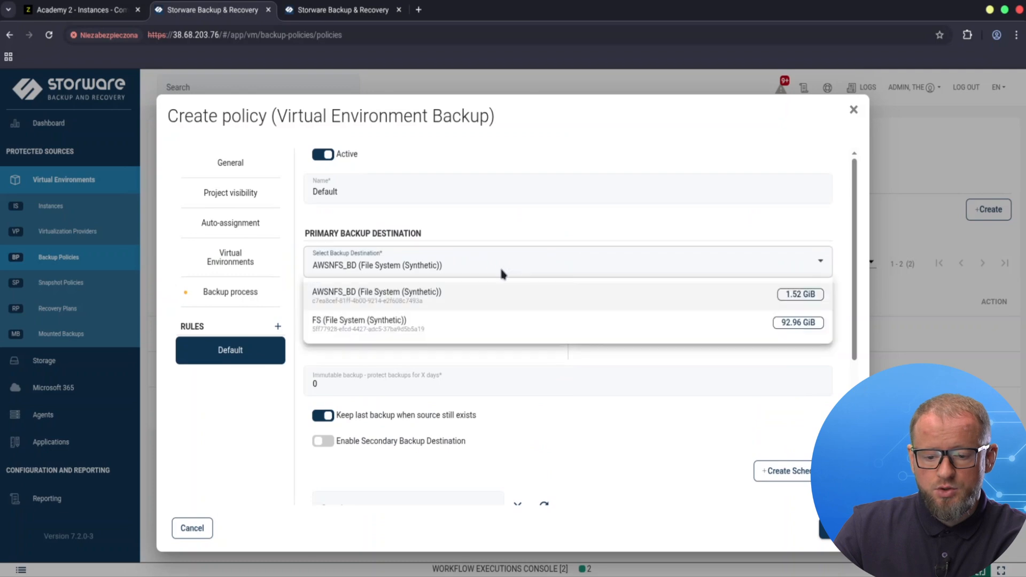
pyautogui.click(354, 325)
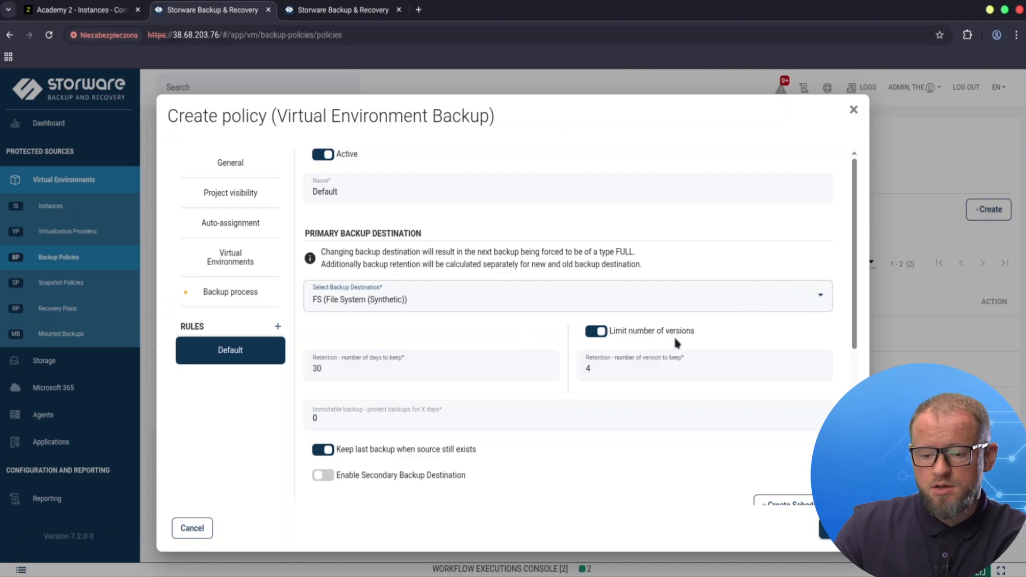
pyautogui.click(595, 332)
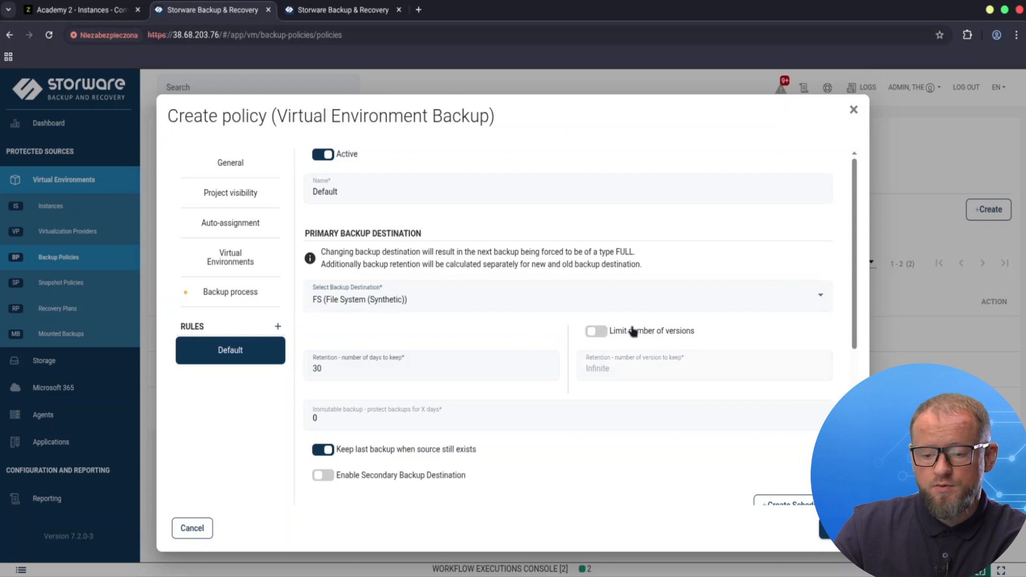
# Step: Select both the Full and Incremental schedules for the Default rule and save the Academy policy
pyautogui.scroll(-3, 632, 330)
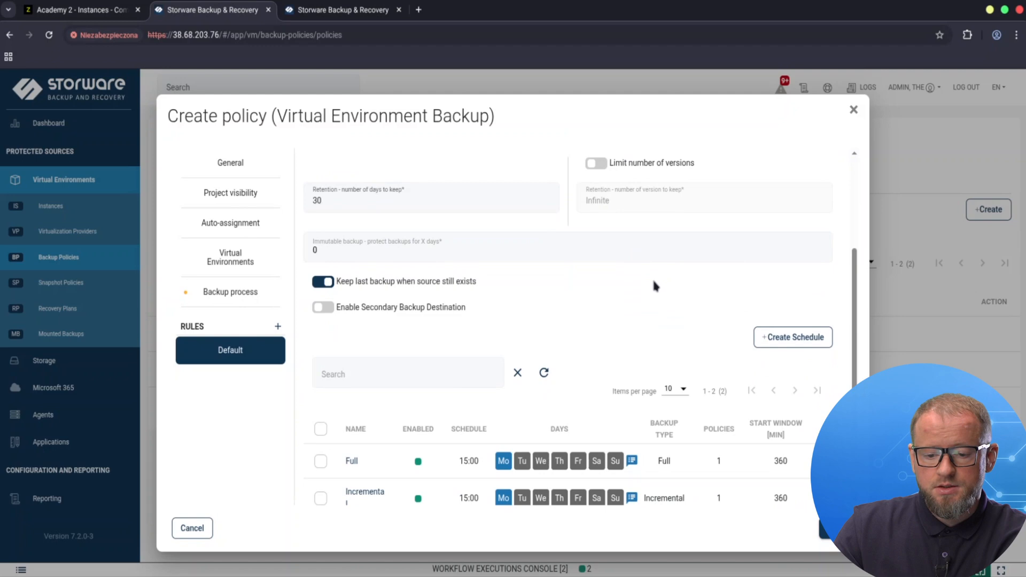
pyautogui.scroll(-2, 630, 288)
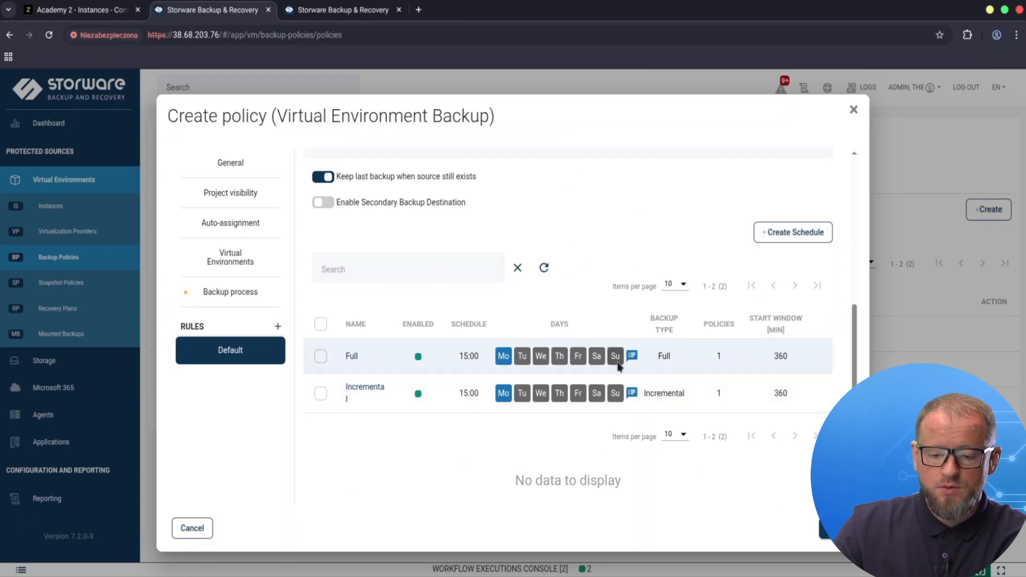
pyautogui.click(320, 357)
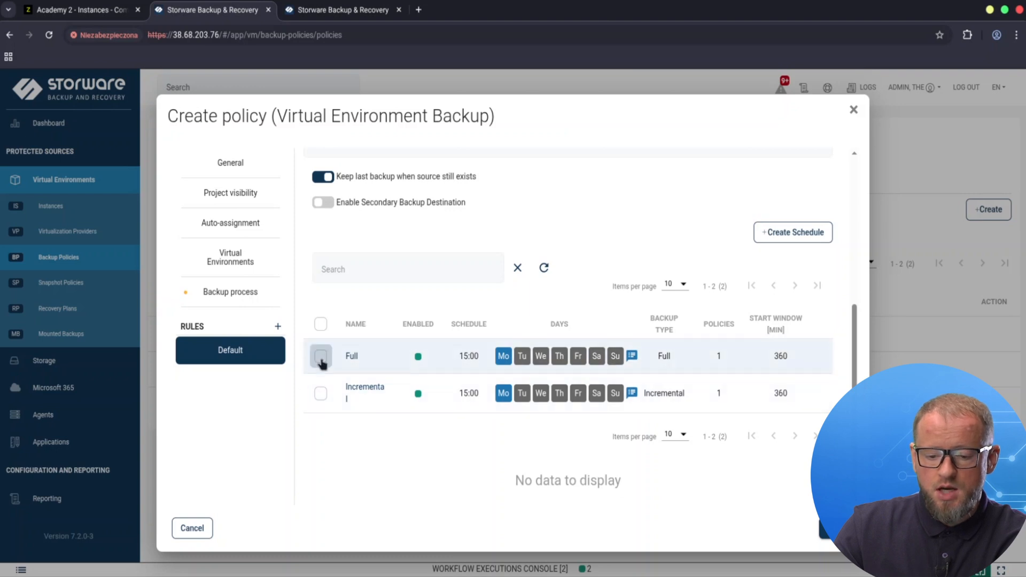
pyautogui.click(320, 394)
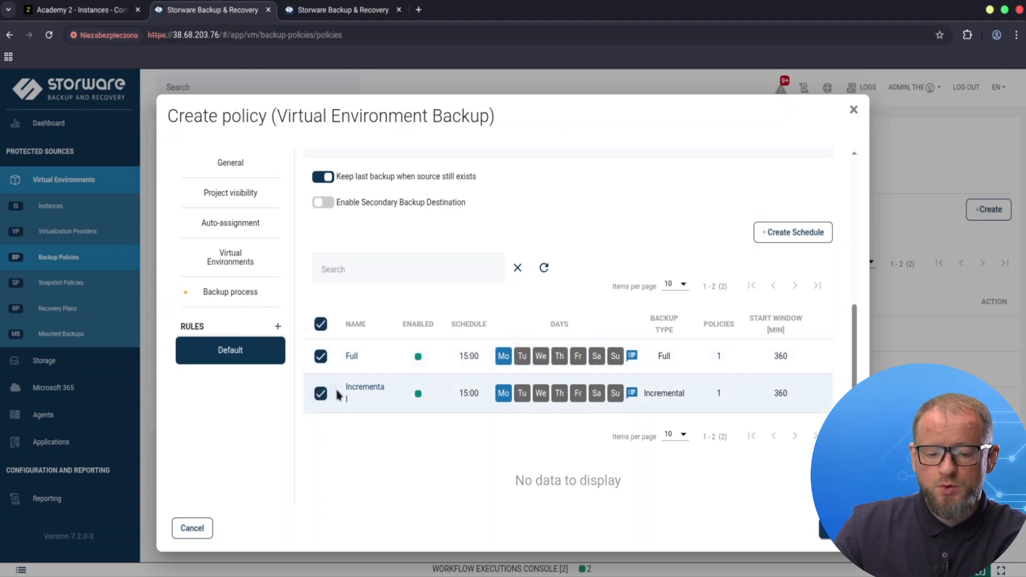
pyautogui.click(823, 527)
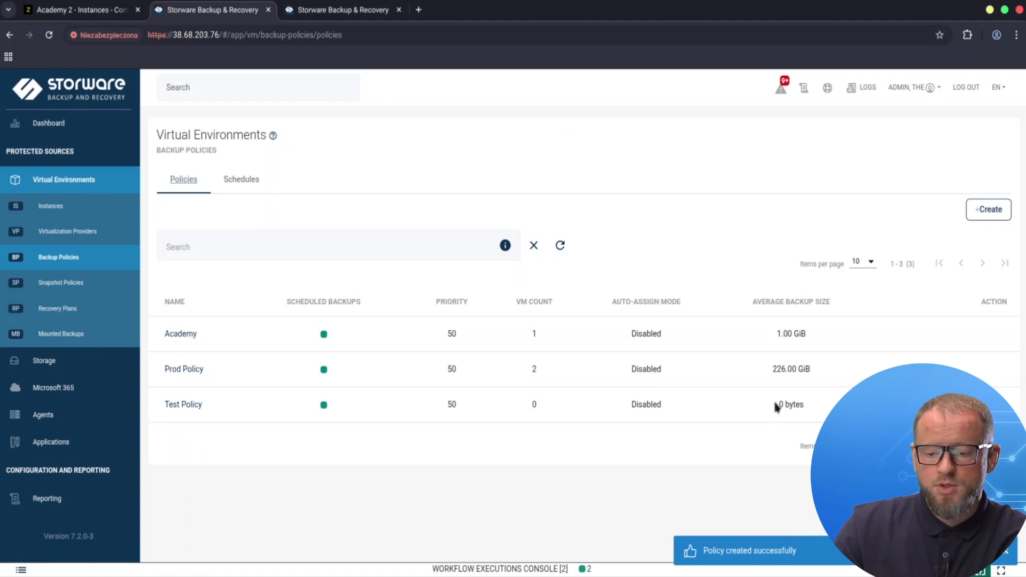
# Step: Open the instances list and sort it by policy
pyautogui.moveTo(955, 338)
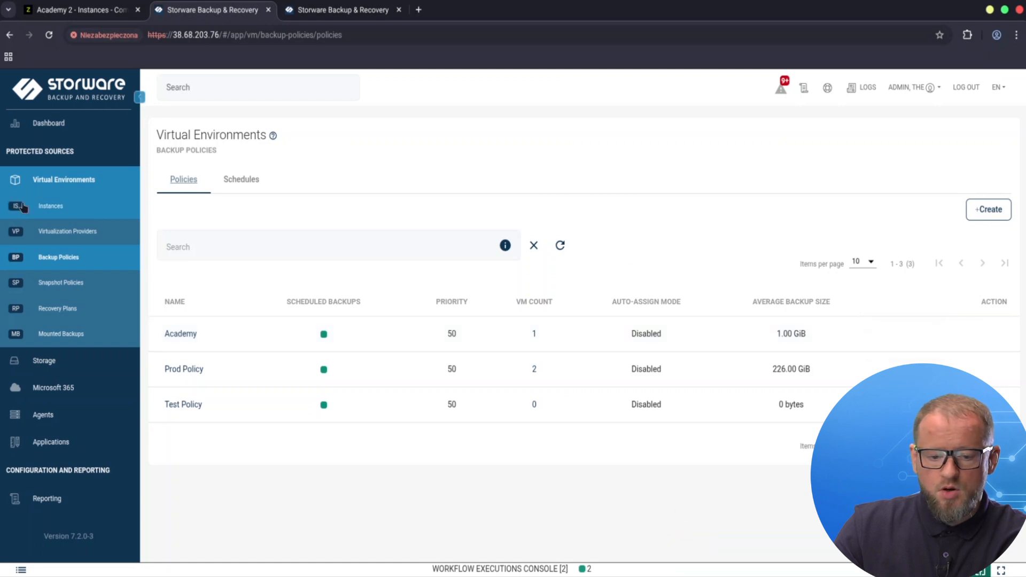
pyautogui.click(69, 209)
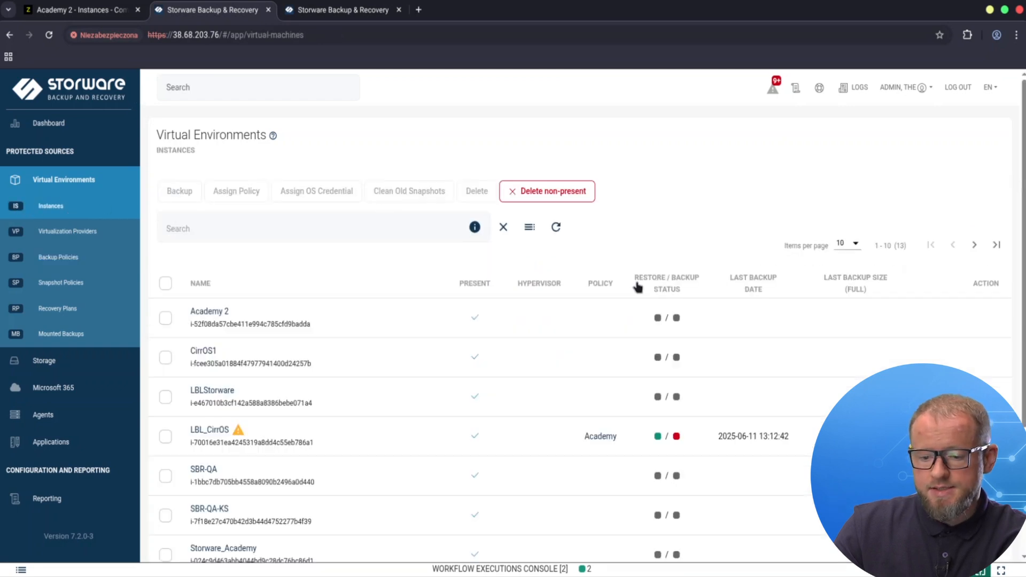
pyautogui.click(606, 285)
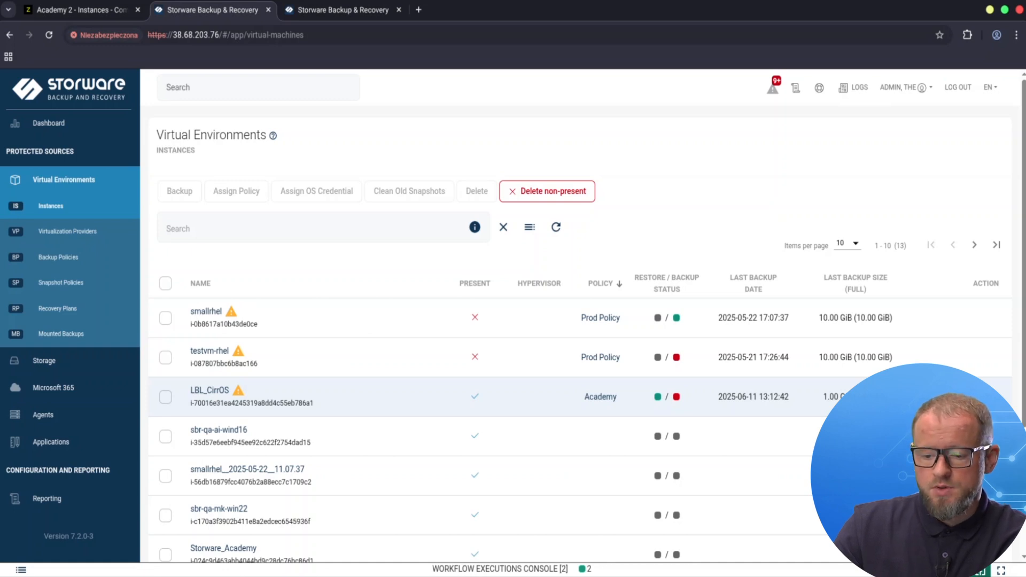
# Step: Run a full backup of the LBL_CirrOS instance and check it in the workflow executions console
pyautogui.click(986, 396)
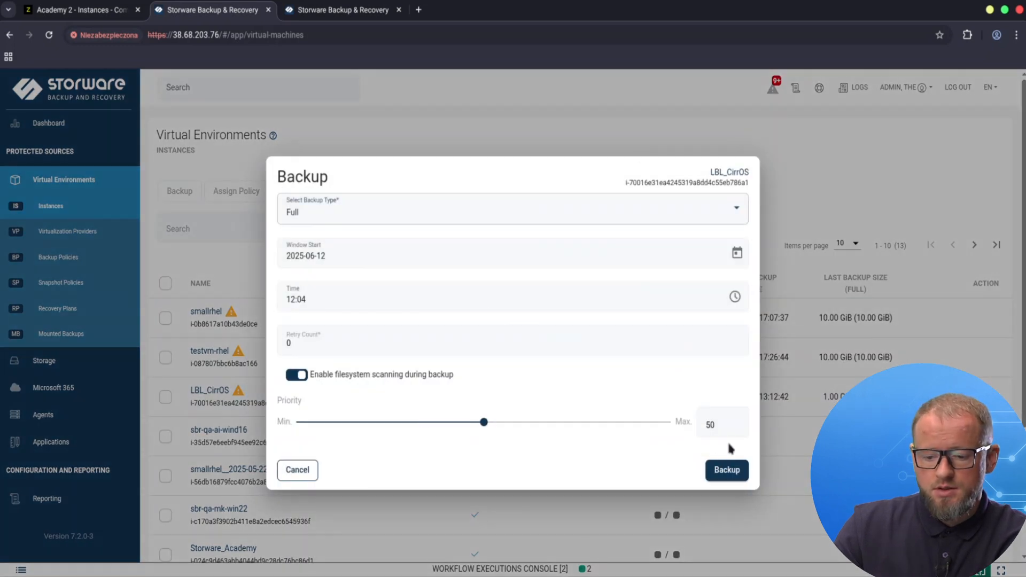
pyautogui.click(735, 469)
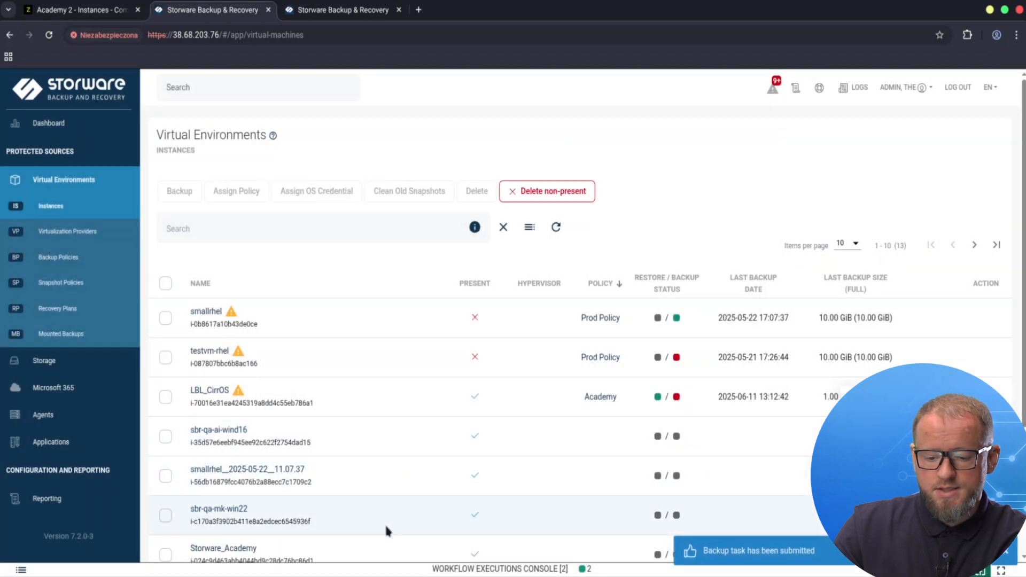
pyautogui.click(390, 567)
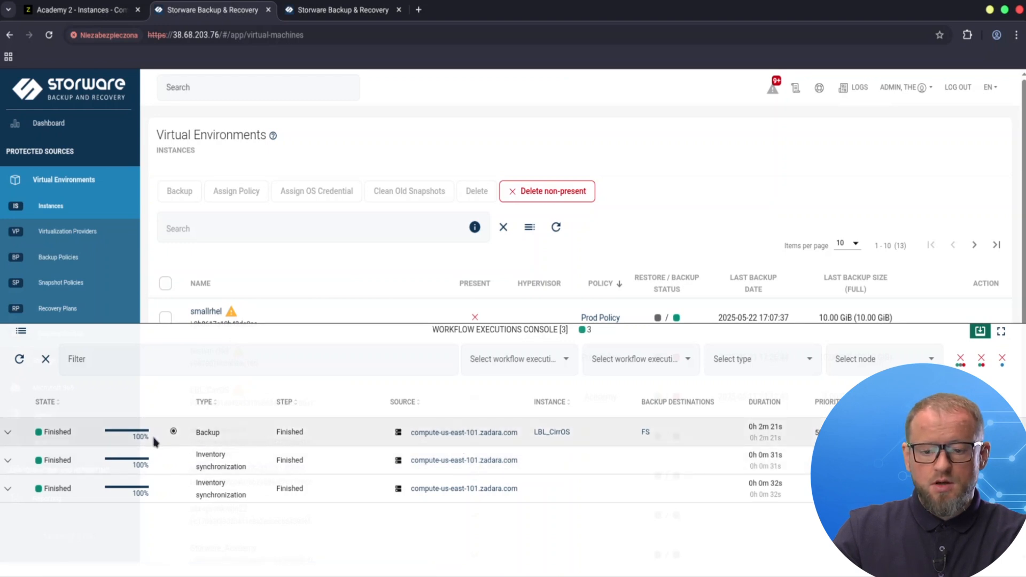
pyautogui.click(981, 331)
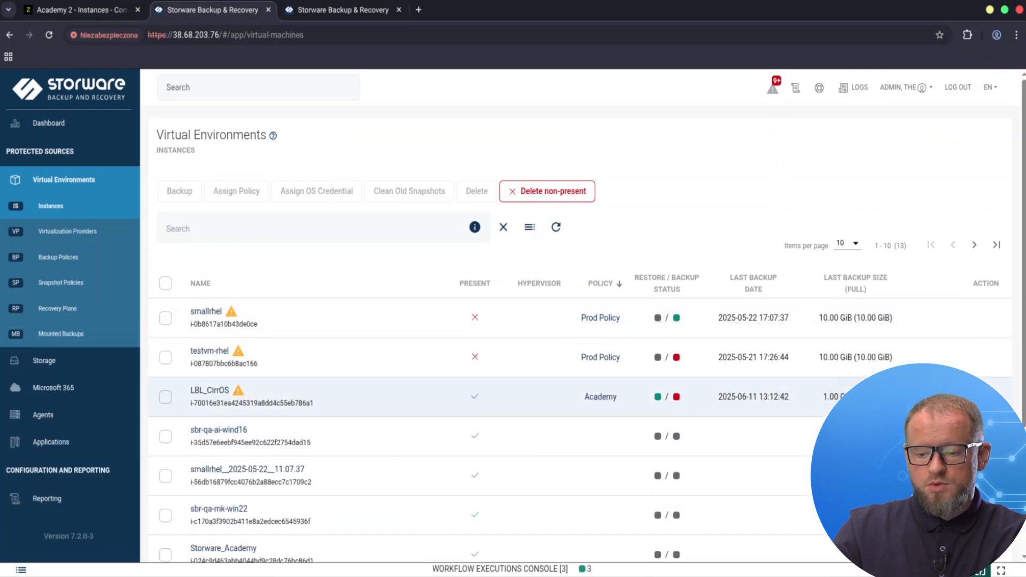
pyautogui.click(843, 393)
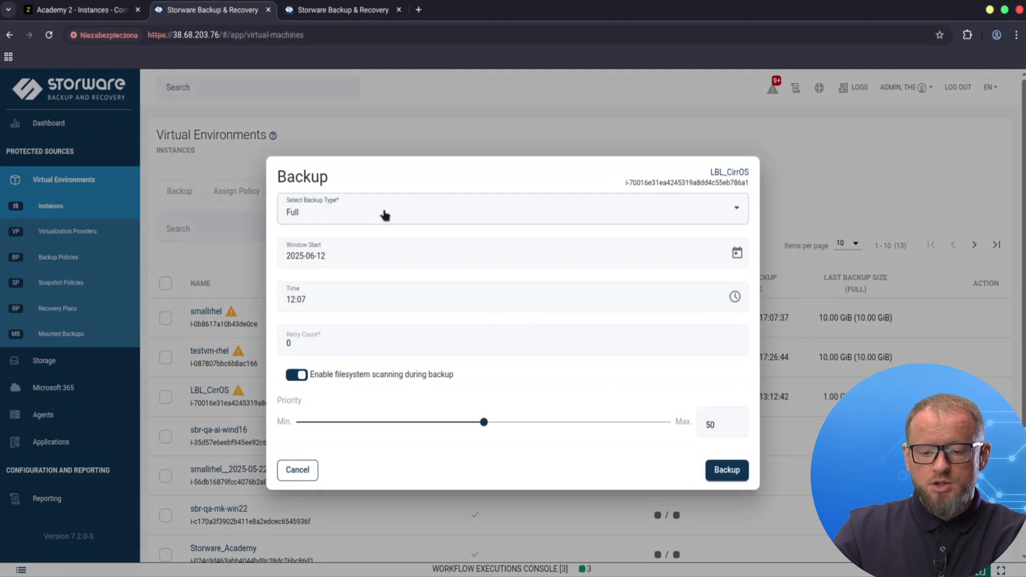
pyautogui.click(384, 215)
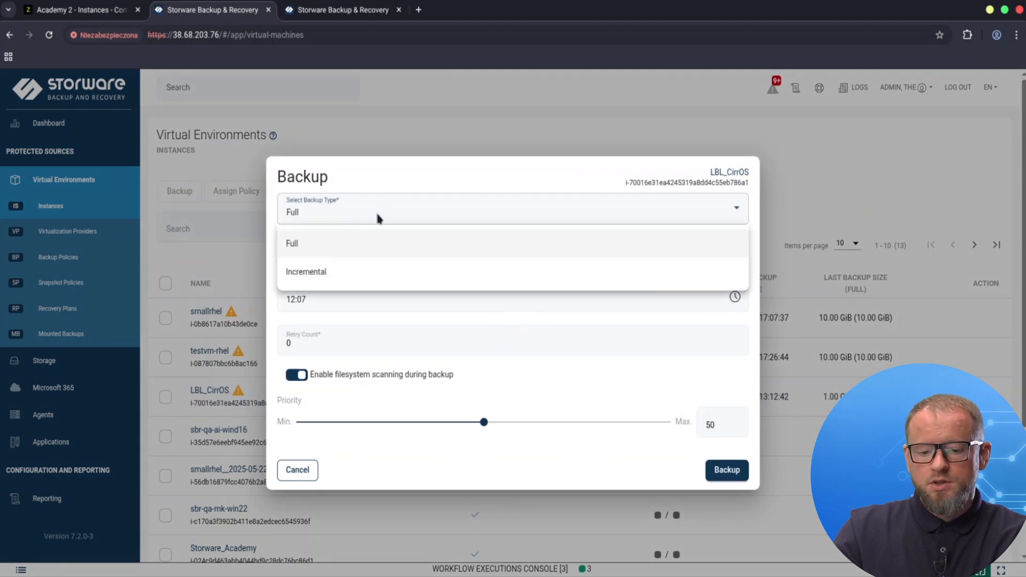
pyautogui.click(334, 270)
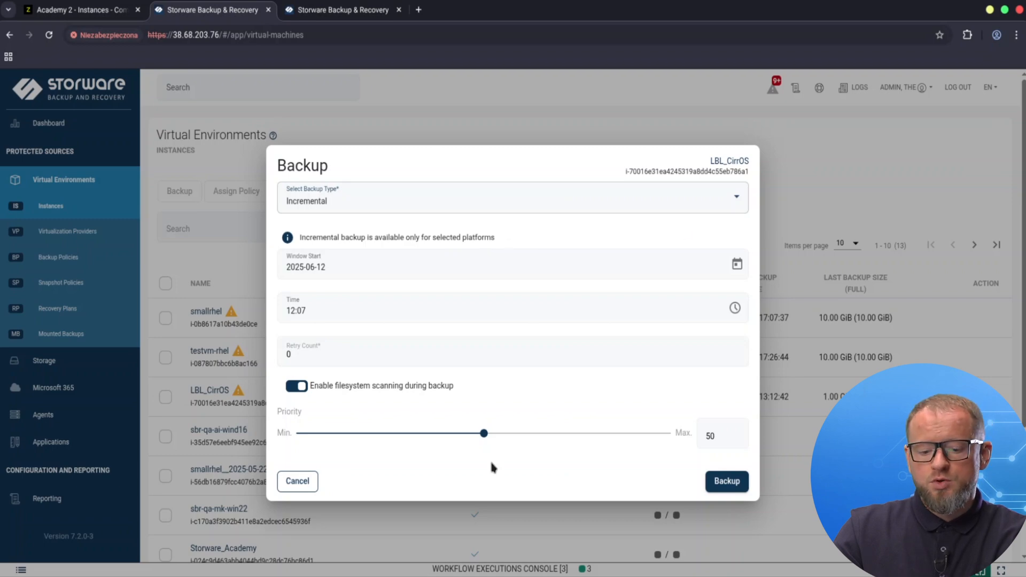
pyautogui.click(300, 483)
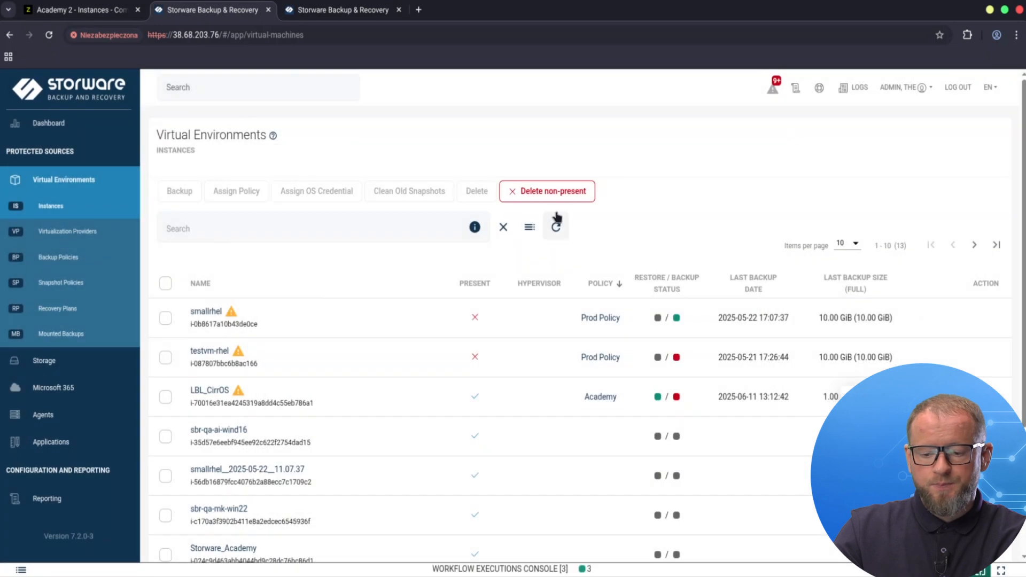
pyautogui.scroll(-1, 916, 268)
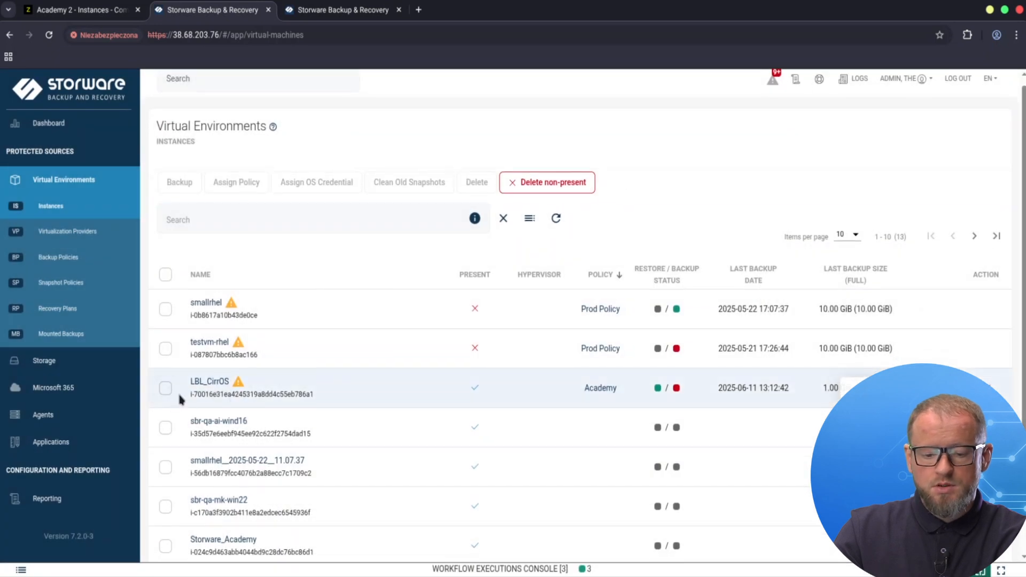
# Step: Open the LBL_CirrOS instance and review its backups, backup history, restore history and disks
pyautogui.click(211, 383)
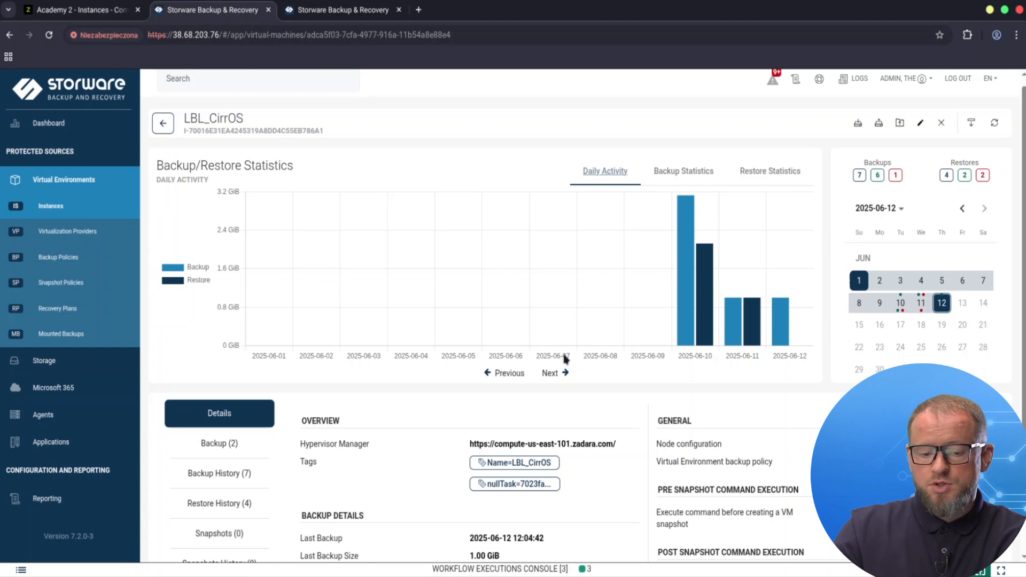
pyautogui.scroll(-3, 565, 359)
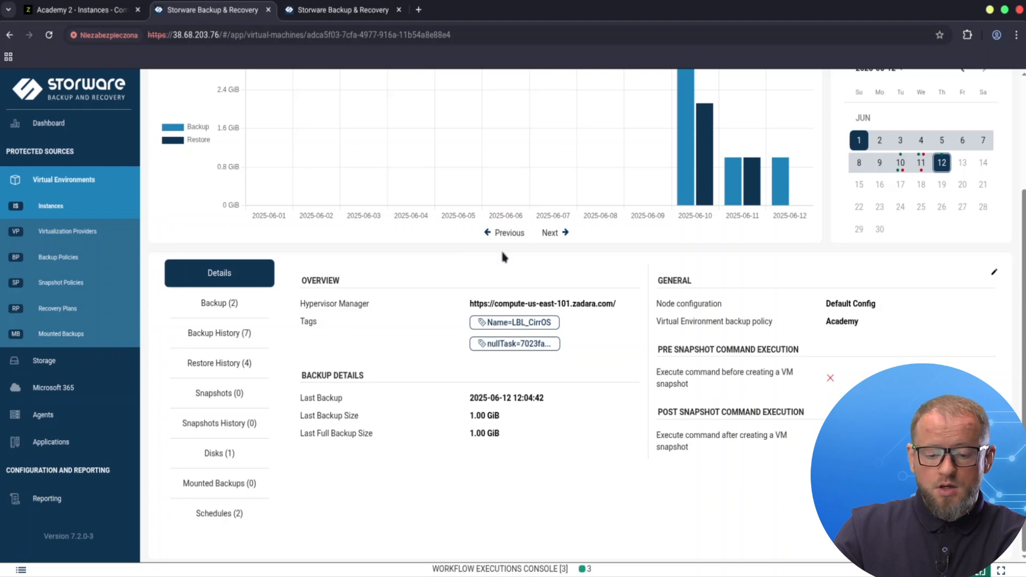
pyautogui.click(210, 308)
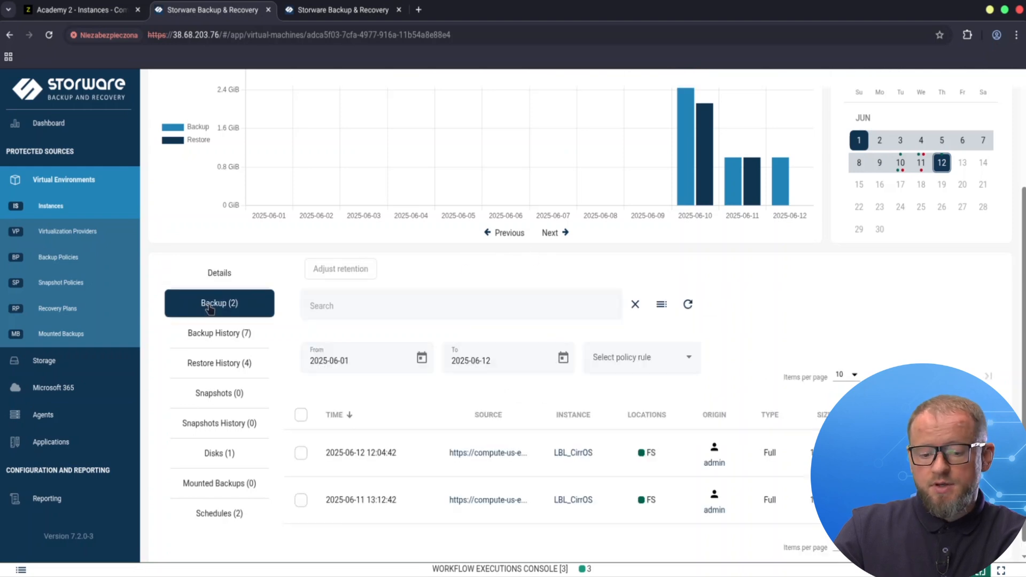
pyautogui.click(215, 337)
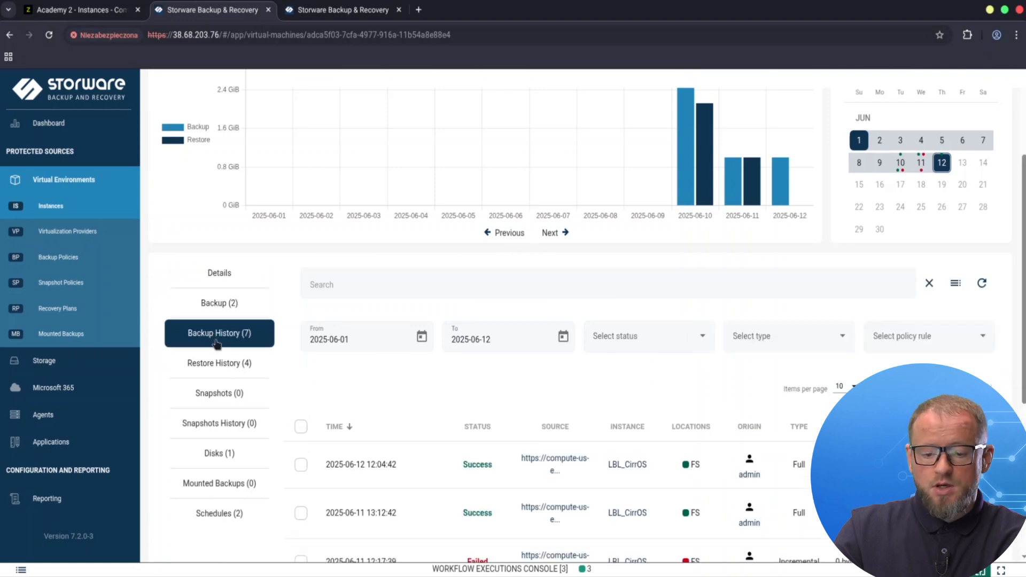
pyautogui.click(218, 368)
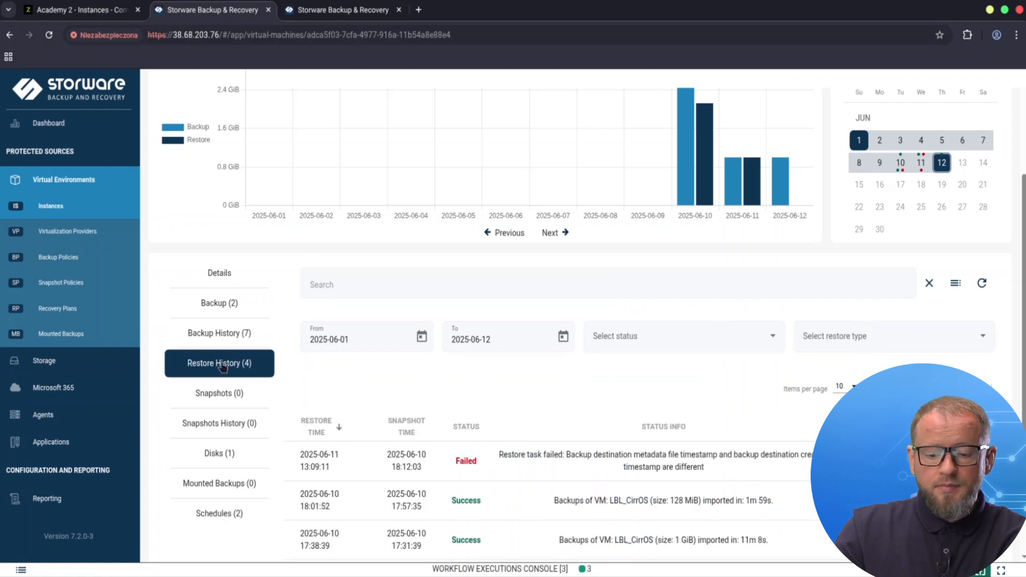
pyautogui.click(228, 458)
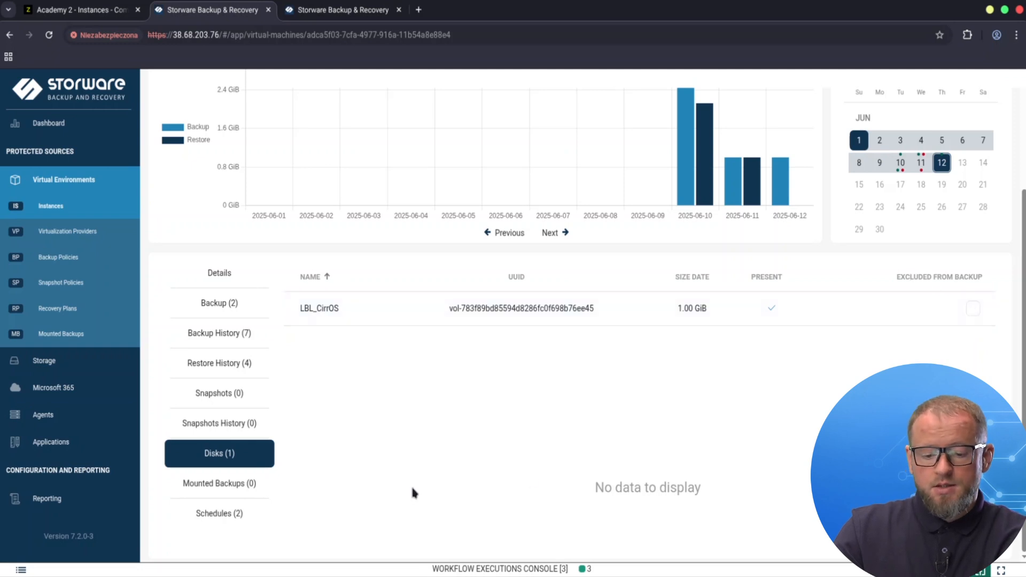
# Step: Start restoring LBL_CirrOS to the virtualization provider, renaming the restored environment LBL_CirrOS_Restore
pyautogui.scroll(3, 728, 379)
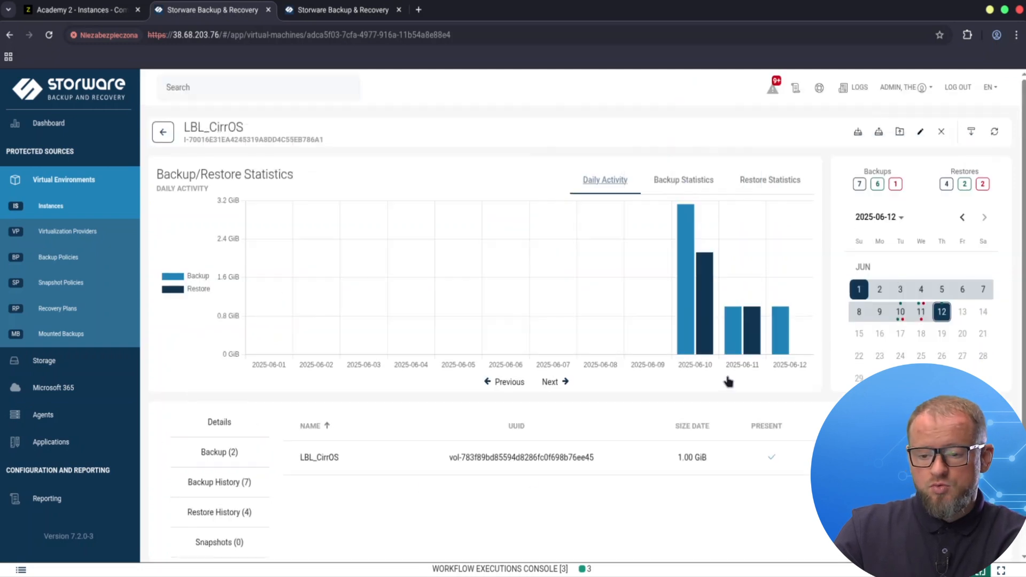
pyautogui.click(879, 134)
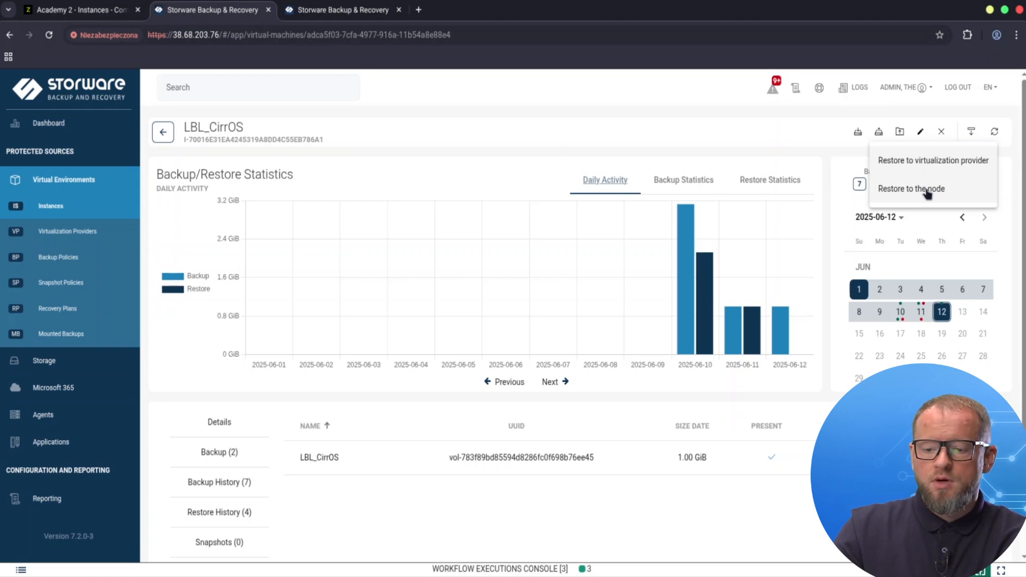
pyautogui.click(942, 161)
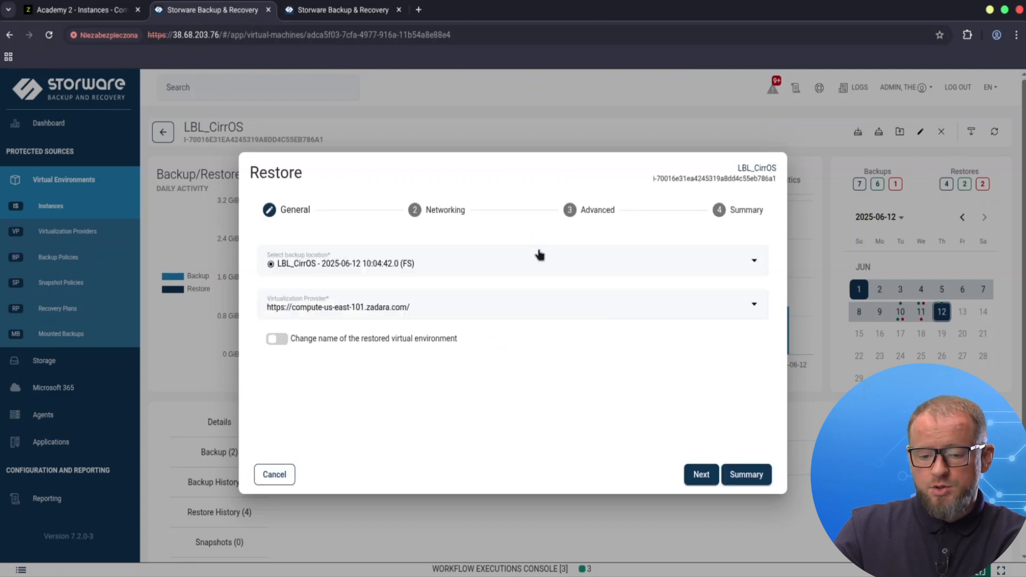
pyautogui.click(279, 340)
pyautogui.click(492, 380)
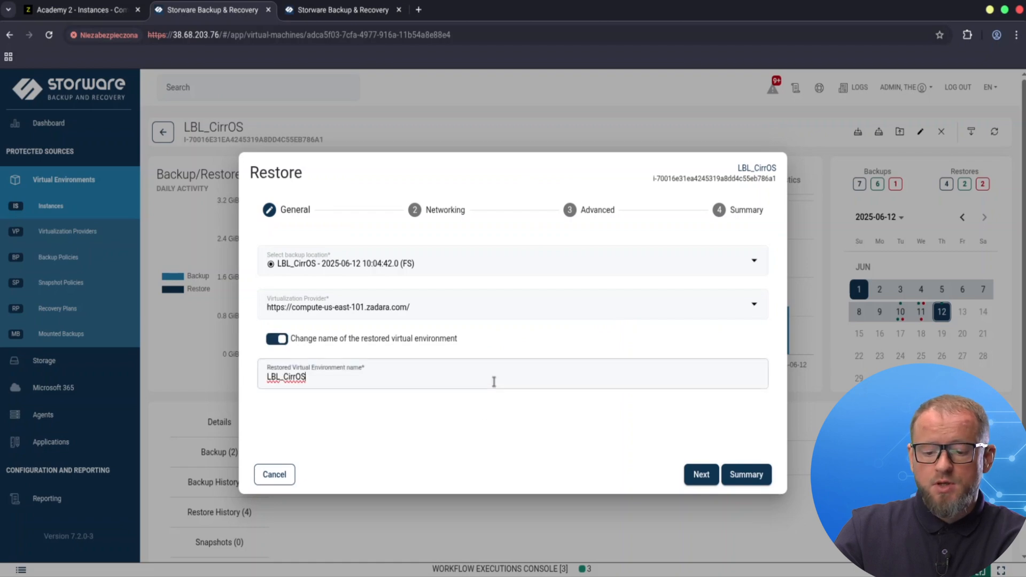
pyautogui.write('_')
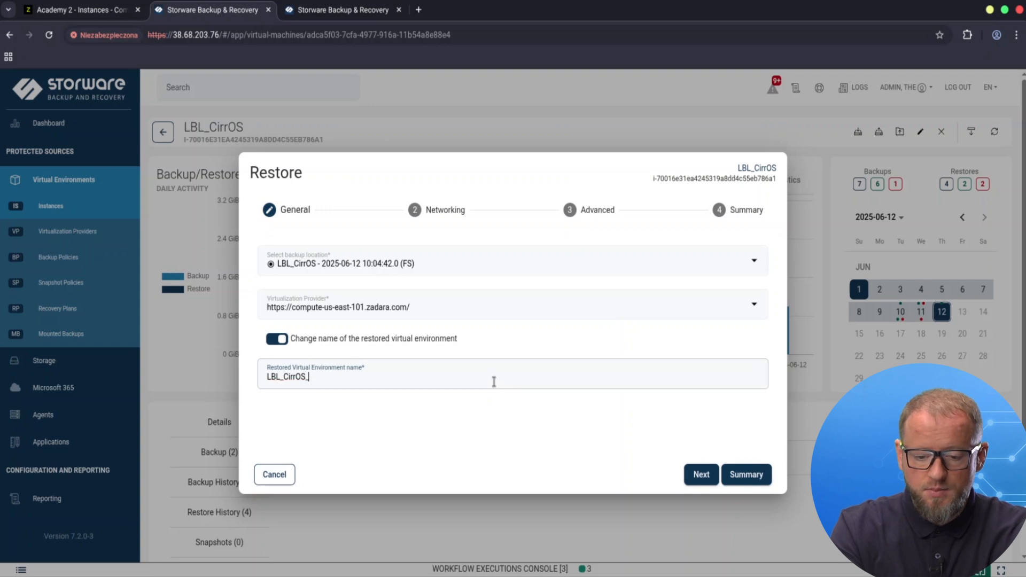
pyautogui.write('Restore')
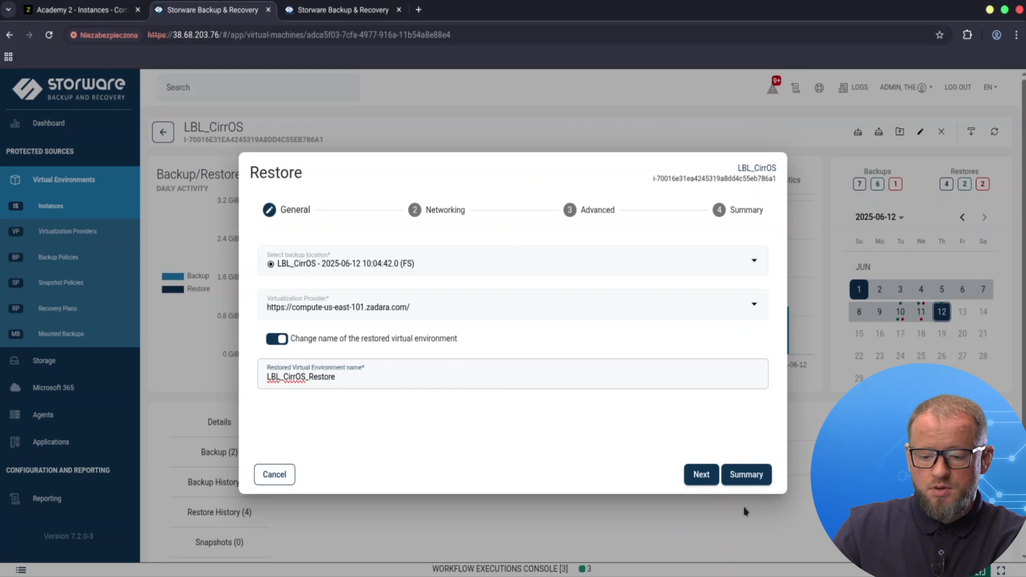
# Step: Keep the default network and advanced options without an access key, review the summary and submit the restore
pyautogui.click(701, 474)
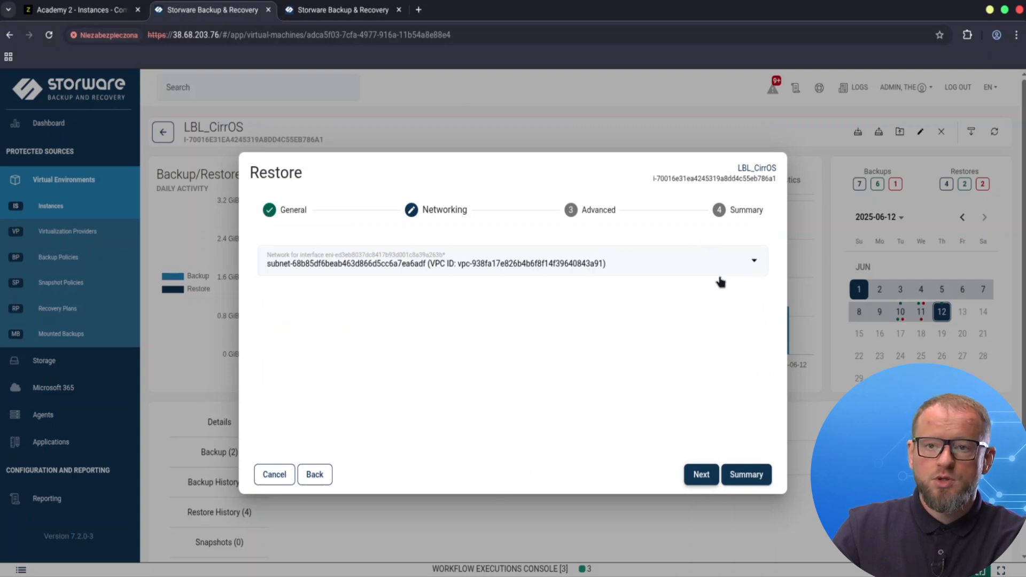
pyautogui.click(694, 483)
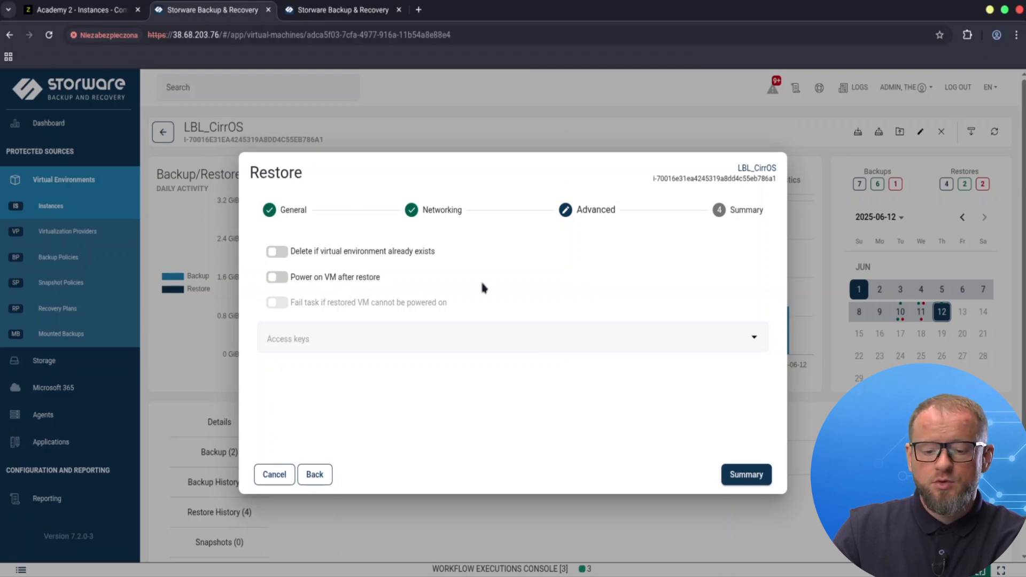
pyautogui.click(752, 339)
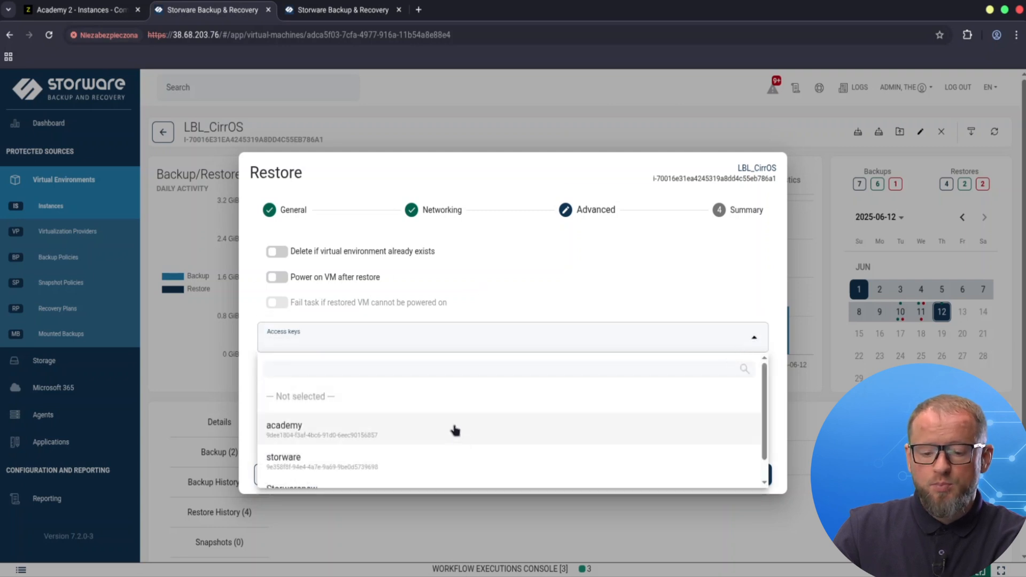
pyautogui.scroll(-1, 457, 428)
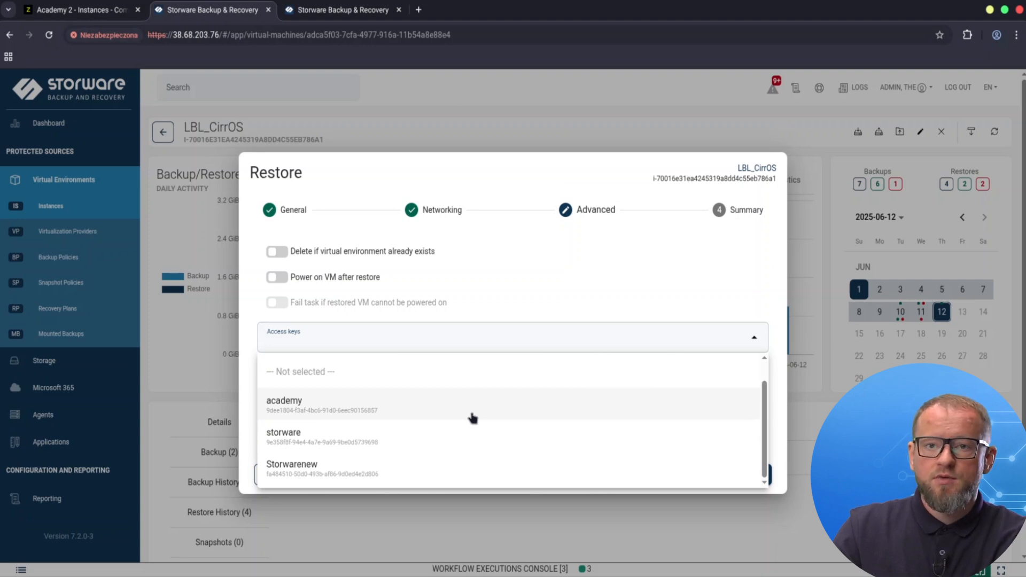
pyautogui.click(532, 279)
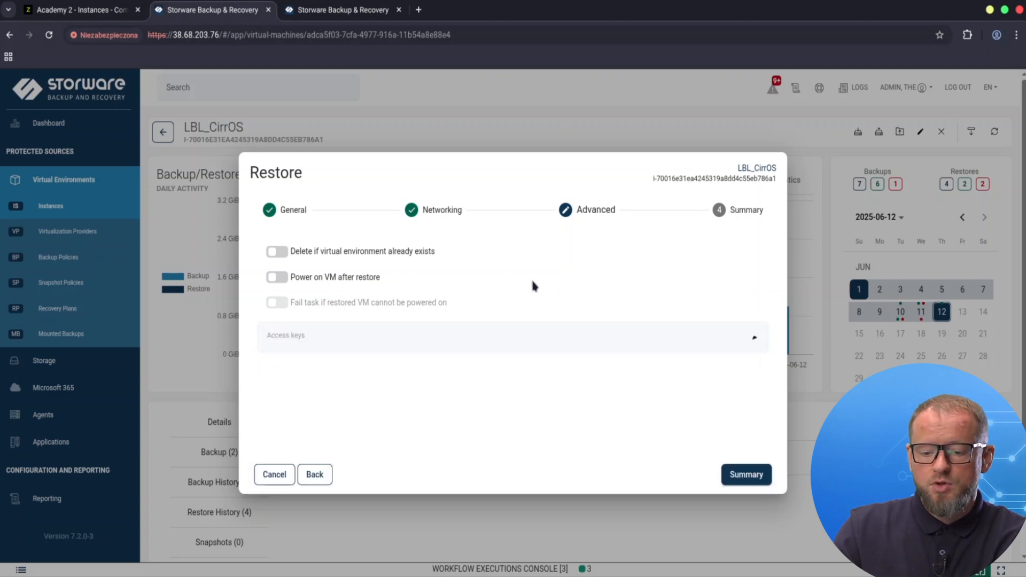
pyautogui.click(732, 479)
pyautogui.scroll(-1, 641, 374)
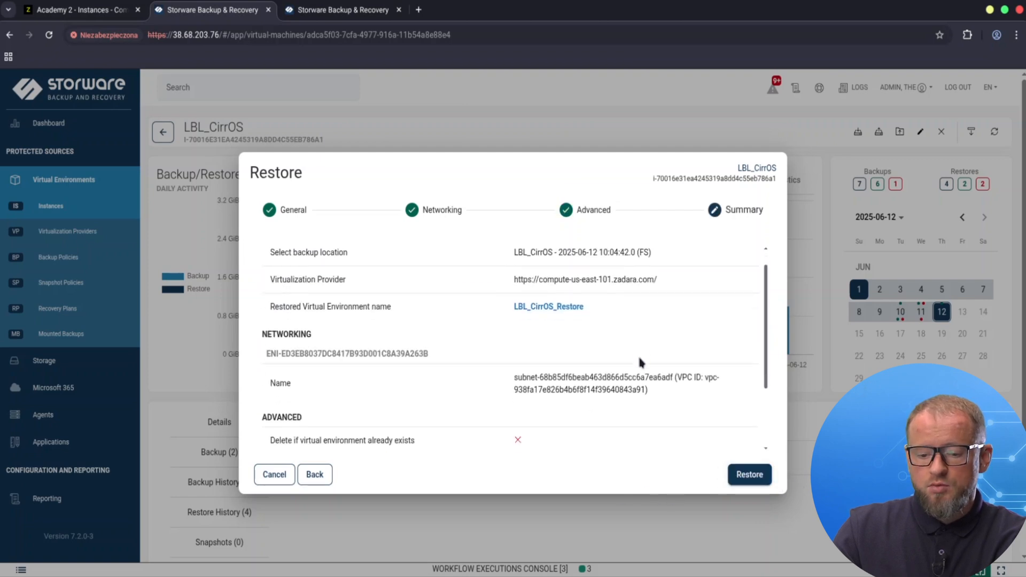
pyautogui.scroll(-3, 639, 363)
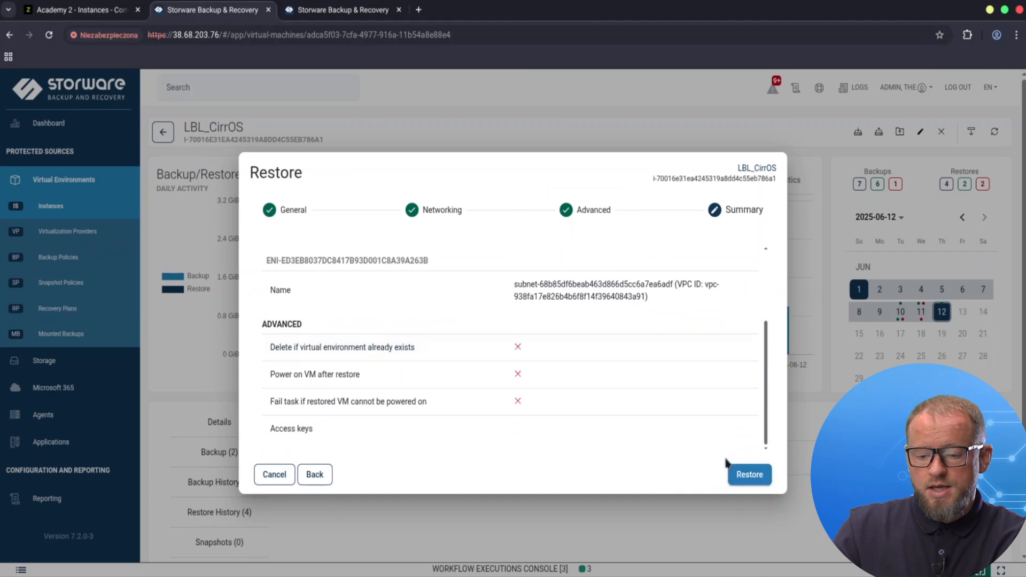
pyautogui.click(748, 474)
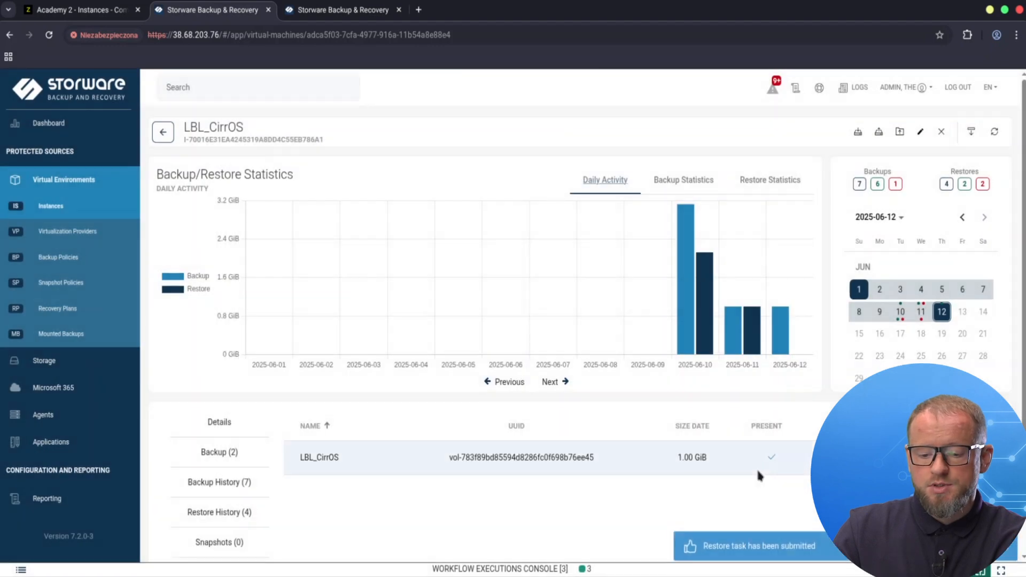
# Step: Check the restore task in the workflow executions console, then open the Zadara zCompute instances list
pyautogui.click(320, 568)
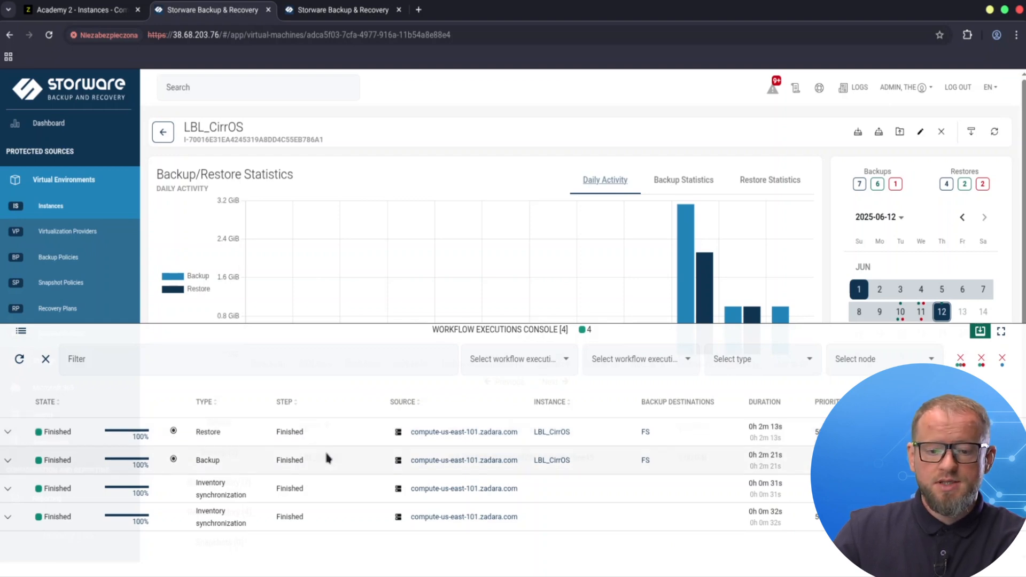
pyautogui.click(75, 11)
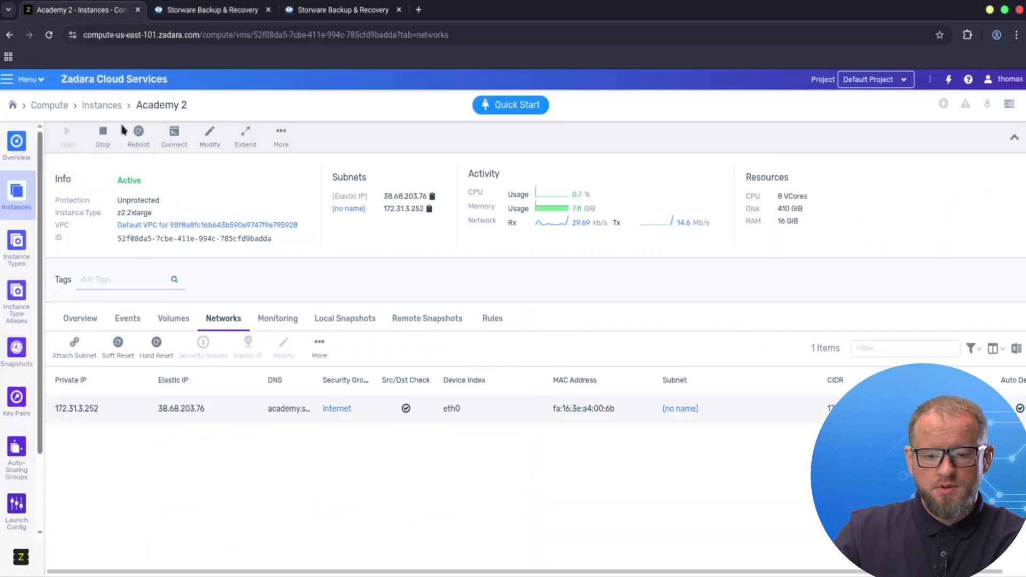
pyautogui.click(100, 107)
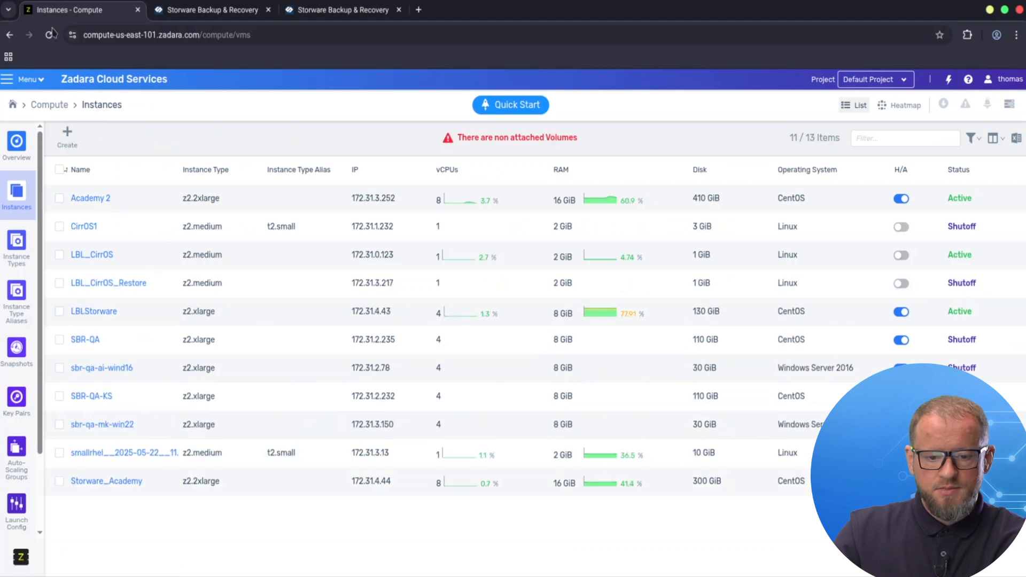
pyautogui.click(40, 79)
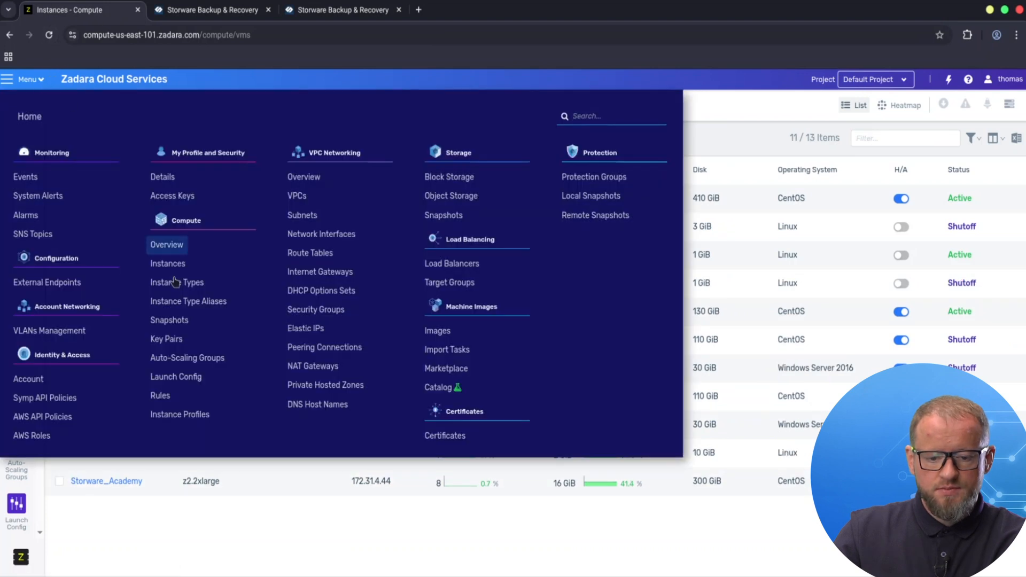
pyautogui.click(168, 264)
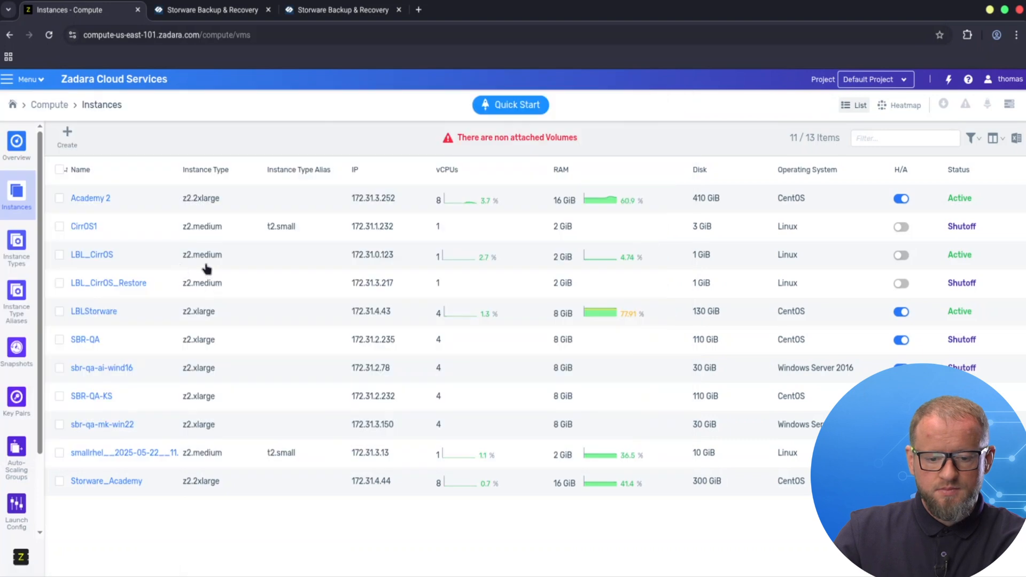